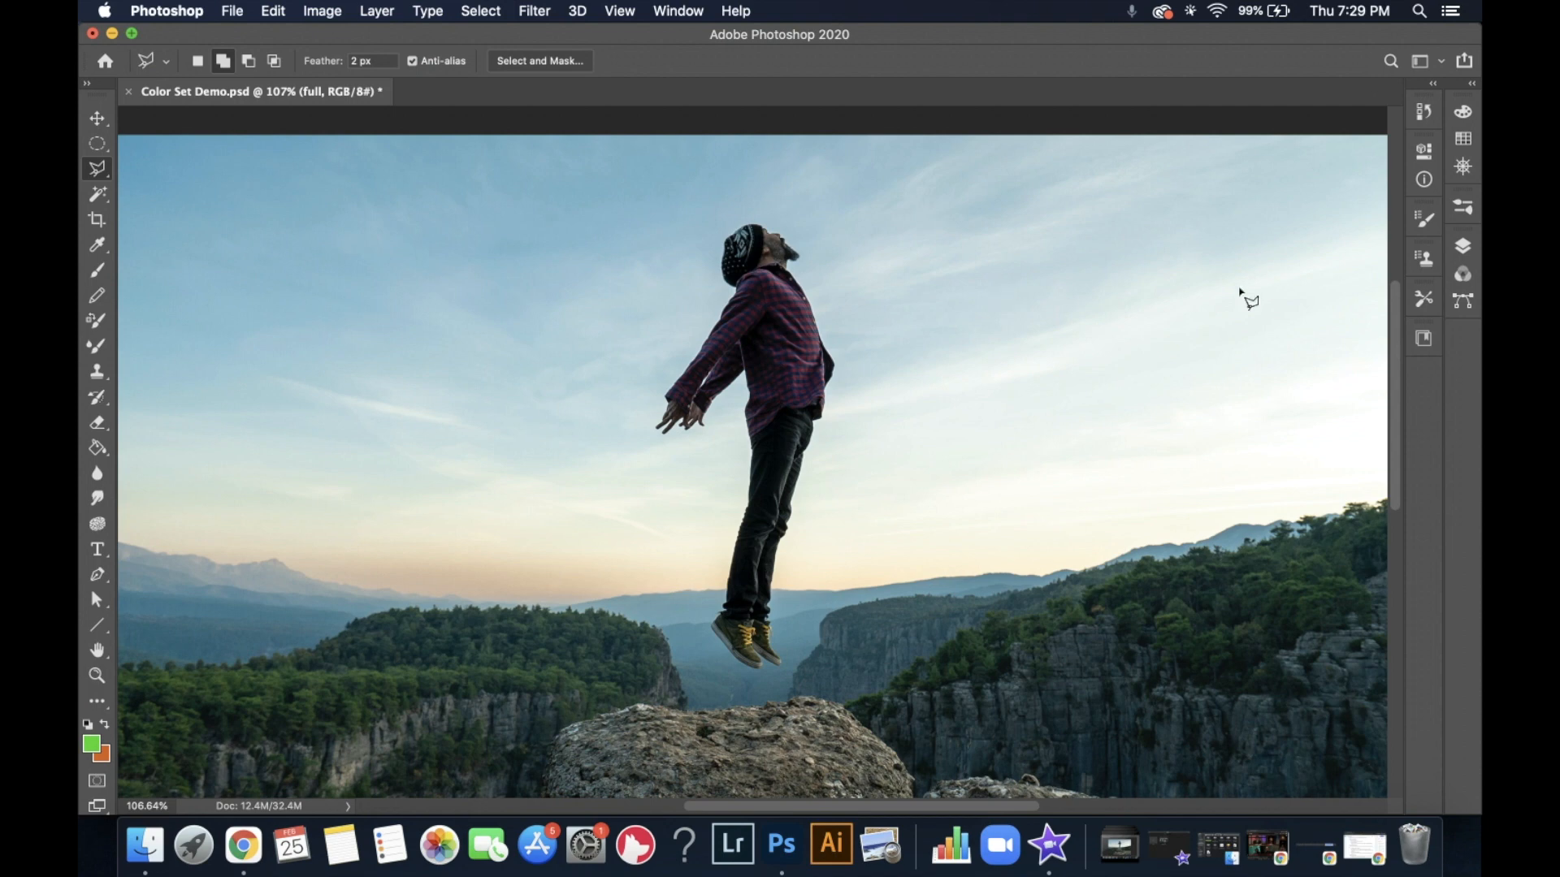
Step: Rasterize the "full" smart object layer
left_click(1462, 247)
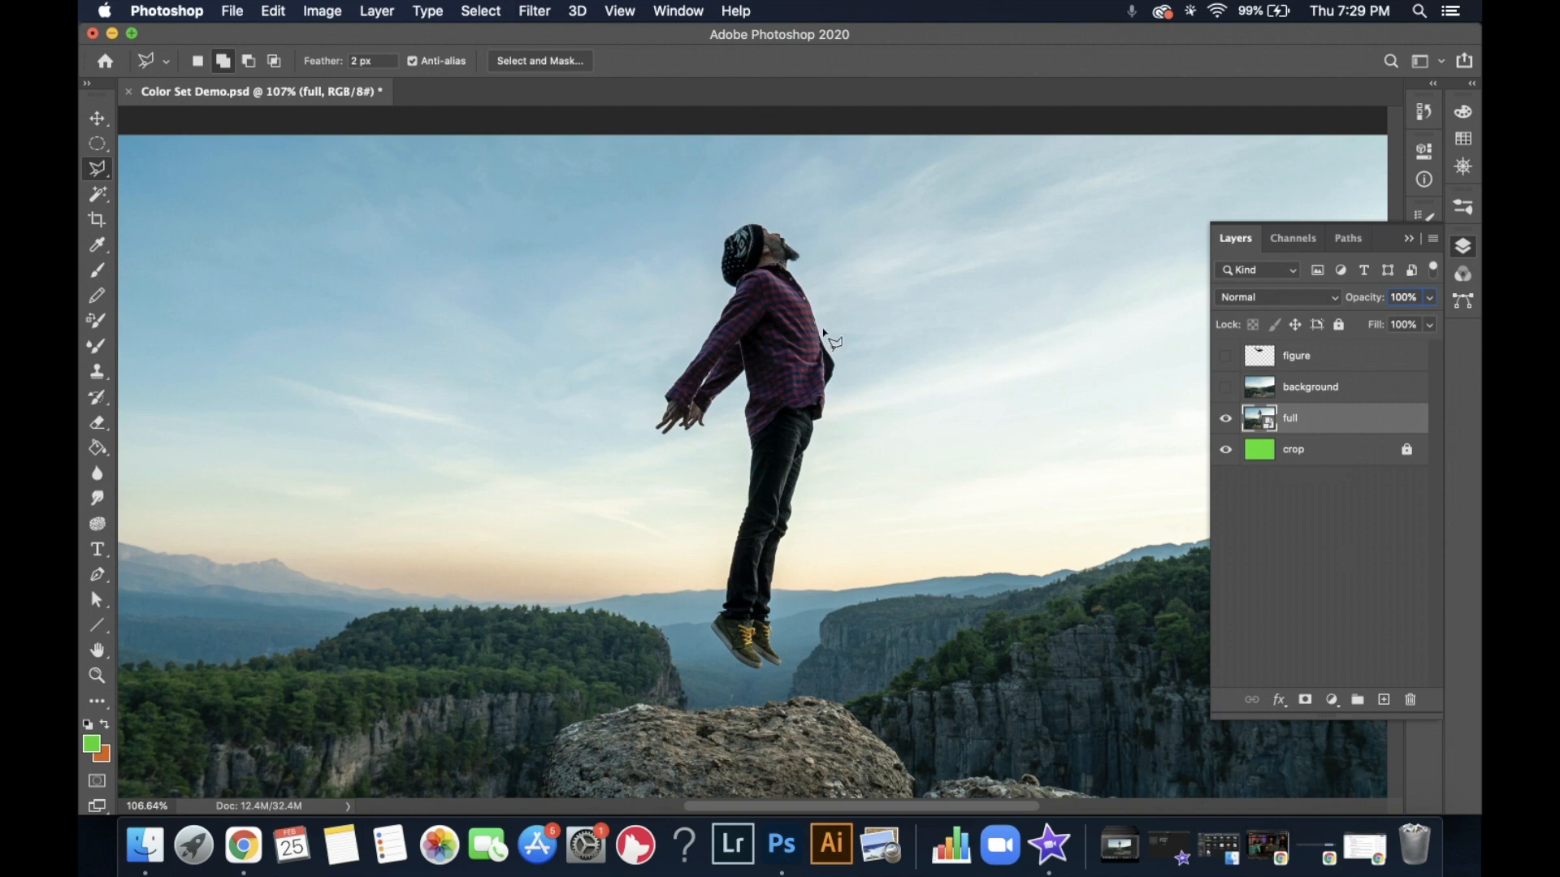
right_click(1304, 426)
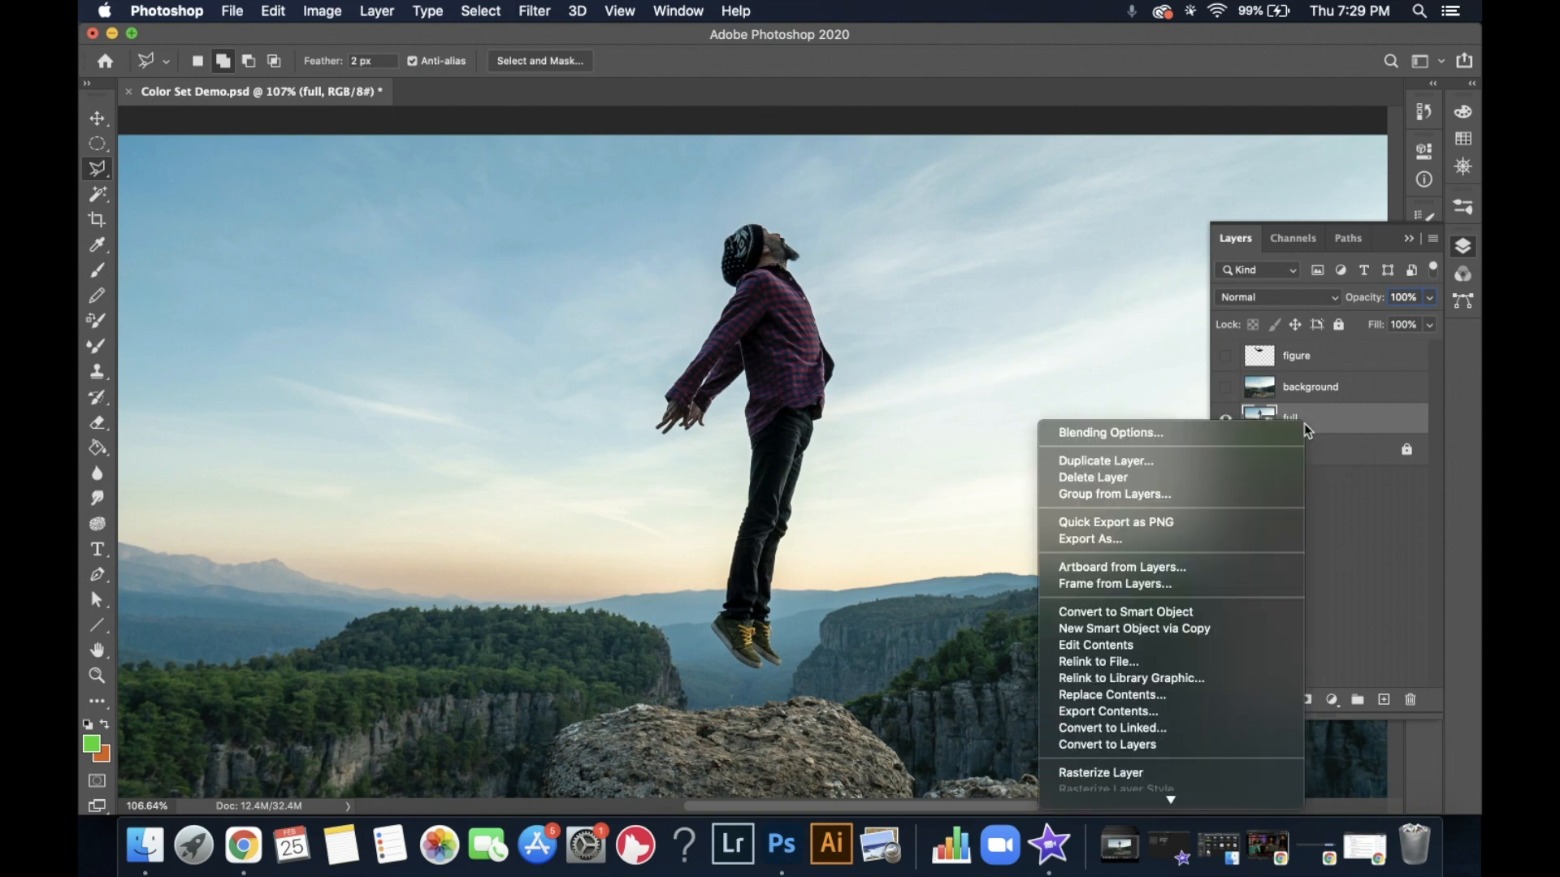
left_click(1175, 772)
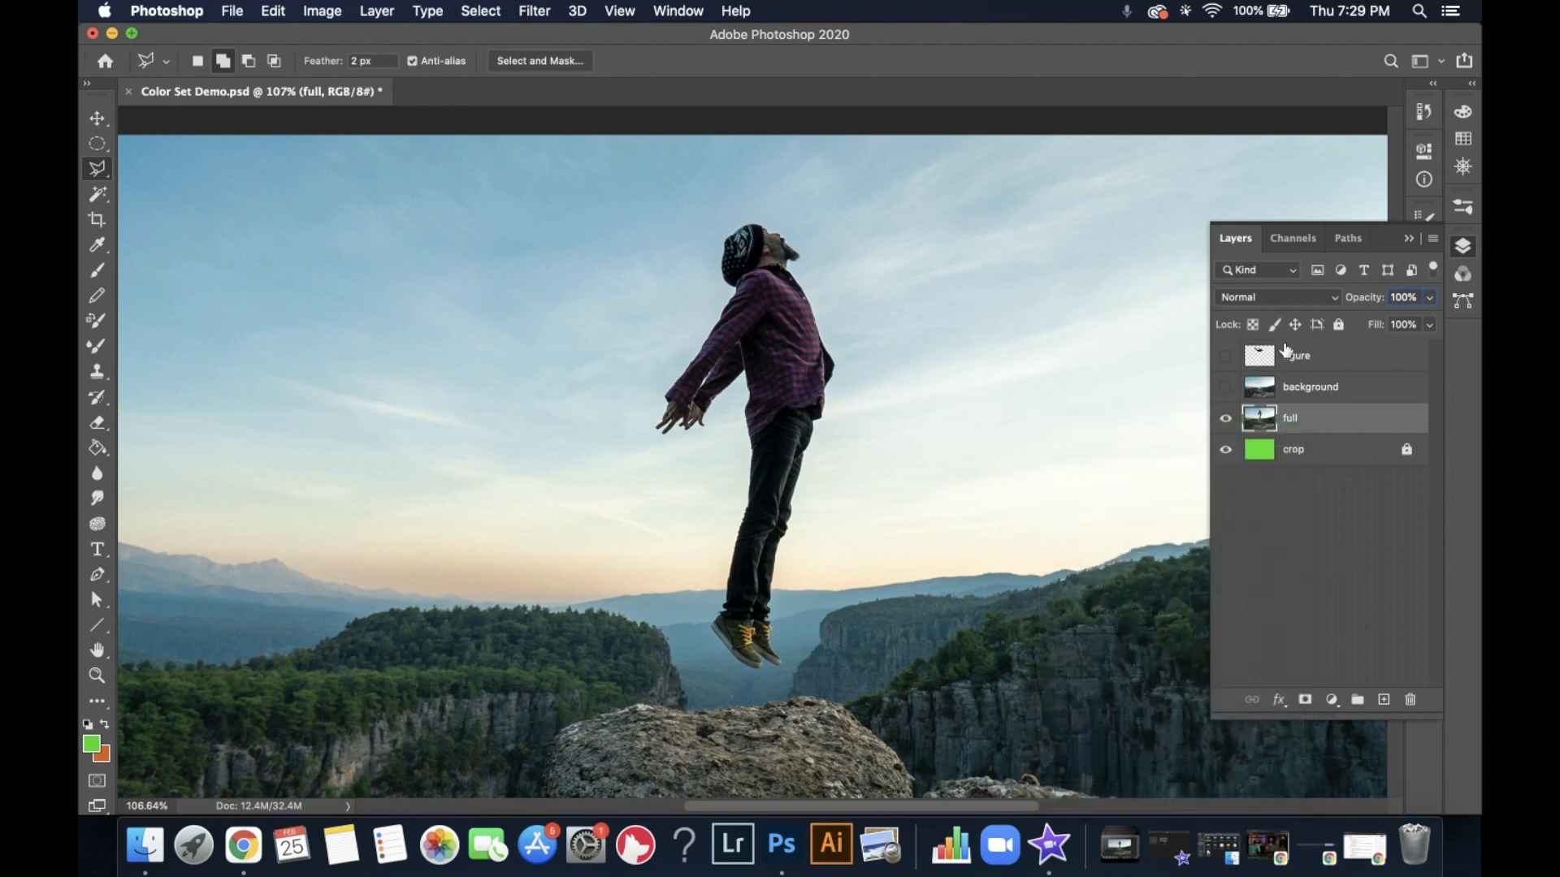
left_click(1462, 250)
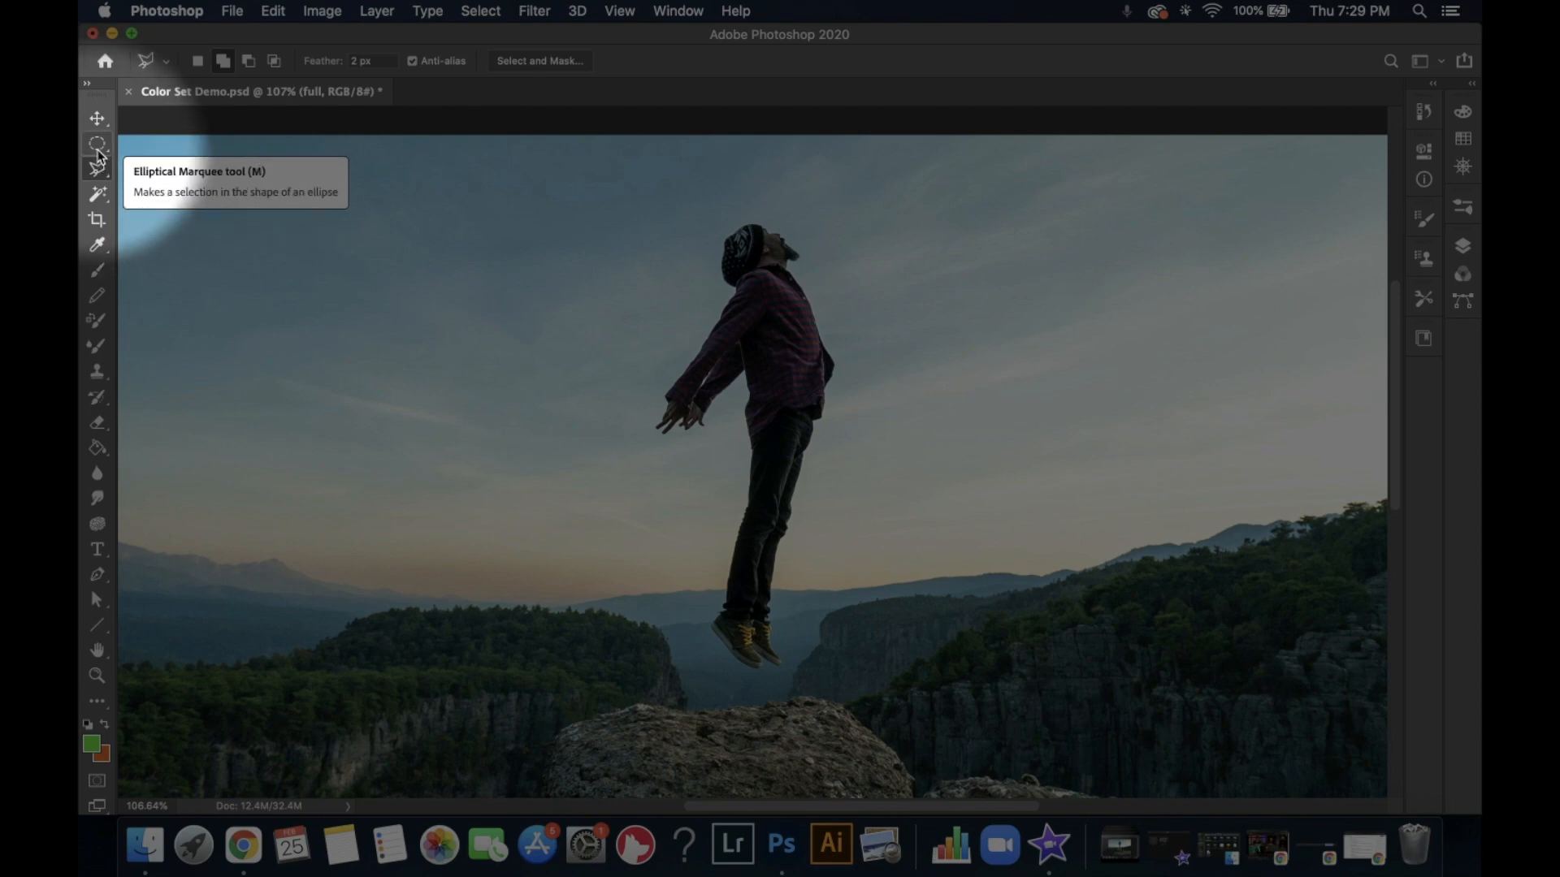
Step: Examine the available marquee, lasso and magic wand selection tools and their variants
left_click(98, 151)
right_click(98, 151)
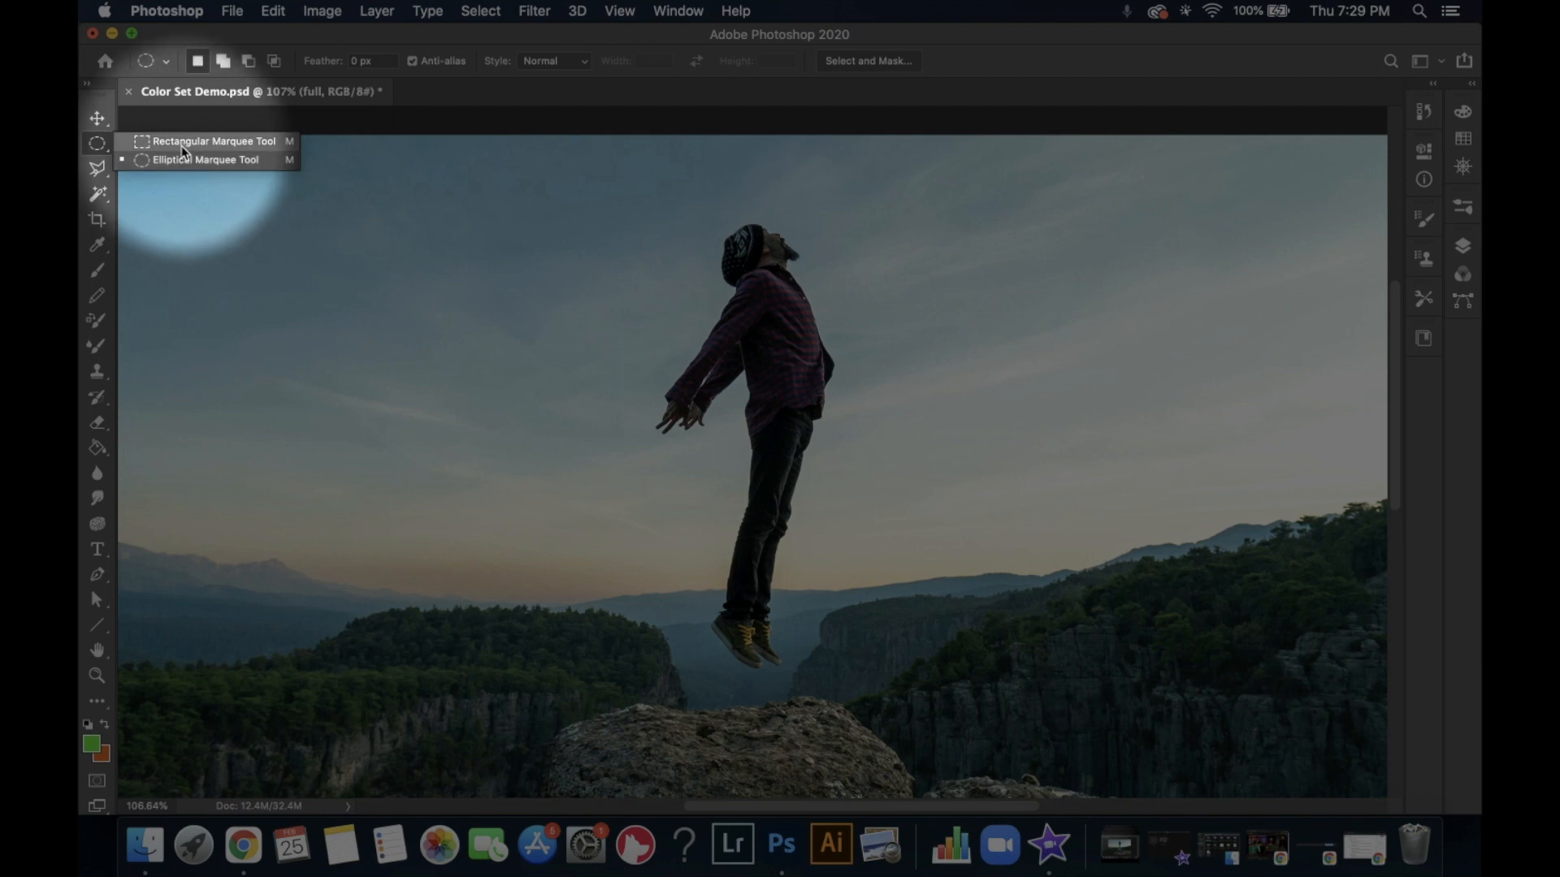
left_click(99, 172)
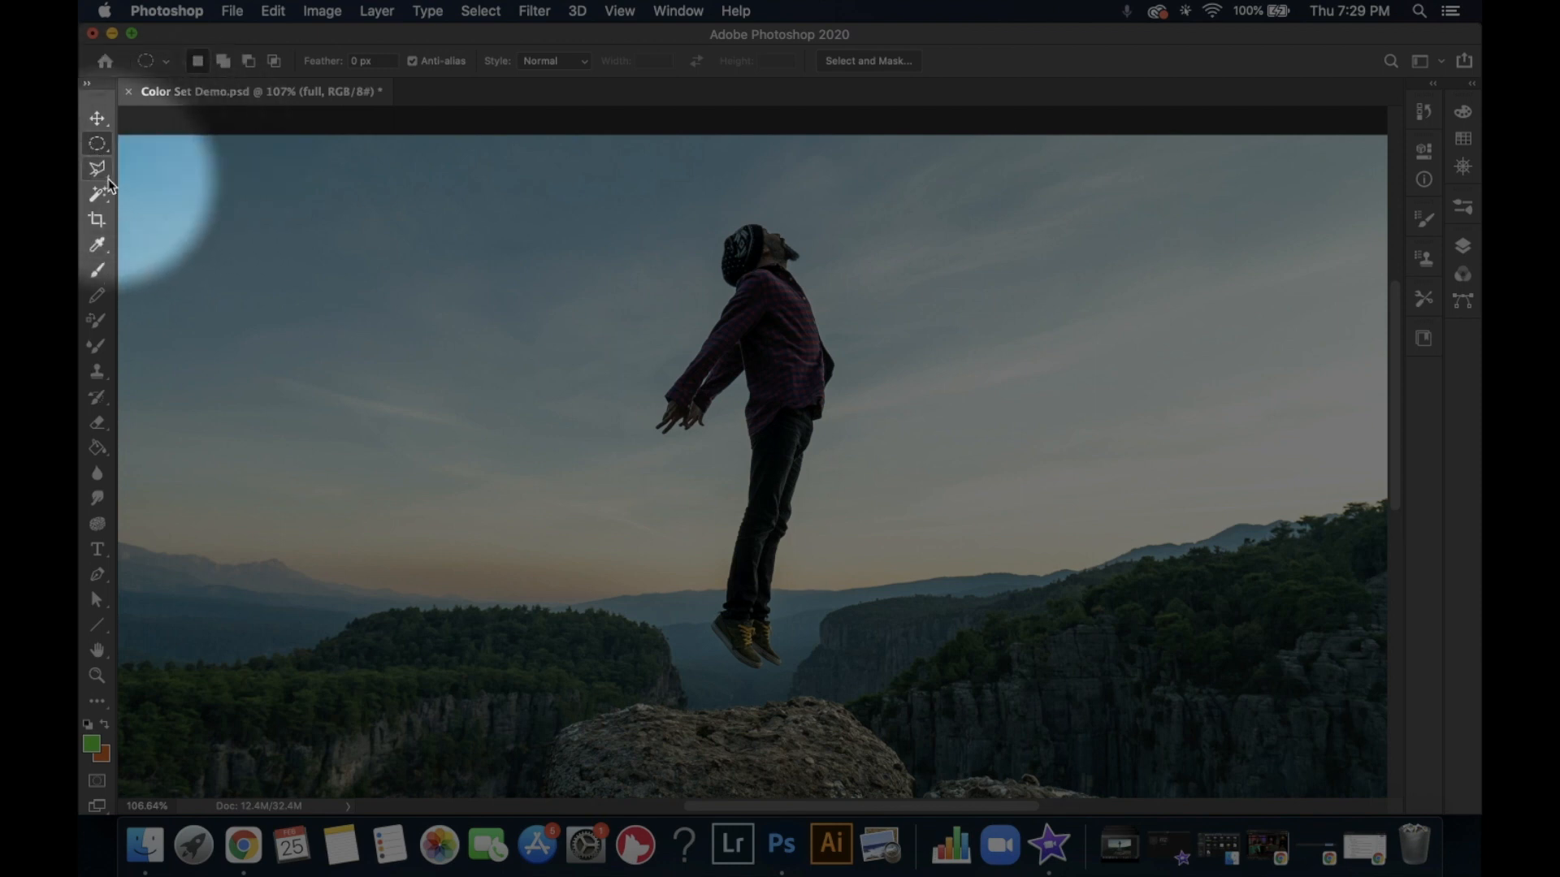
right_click(99, 173)
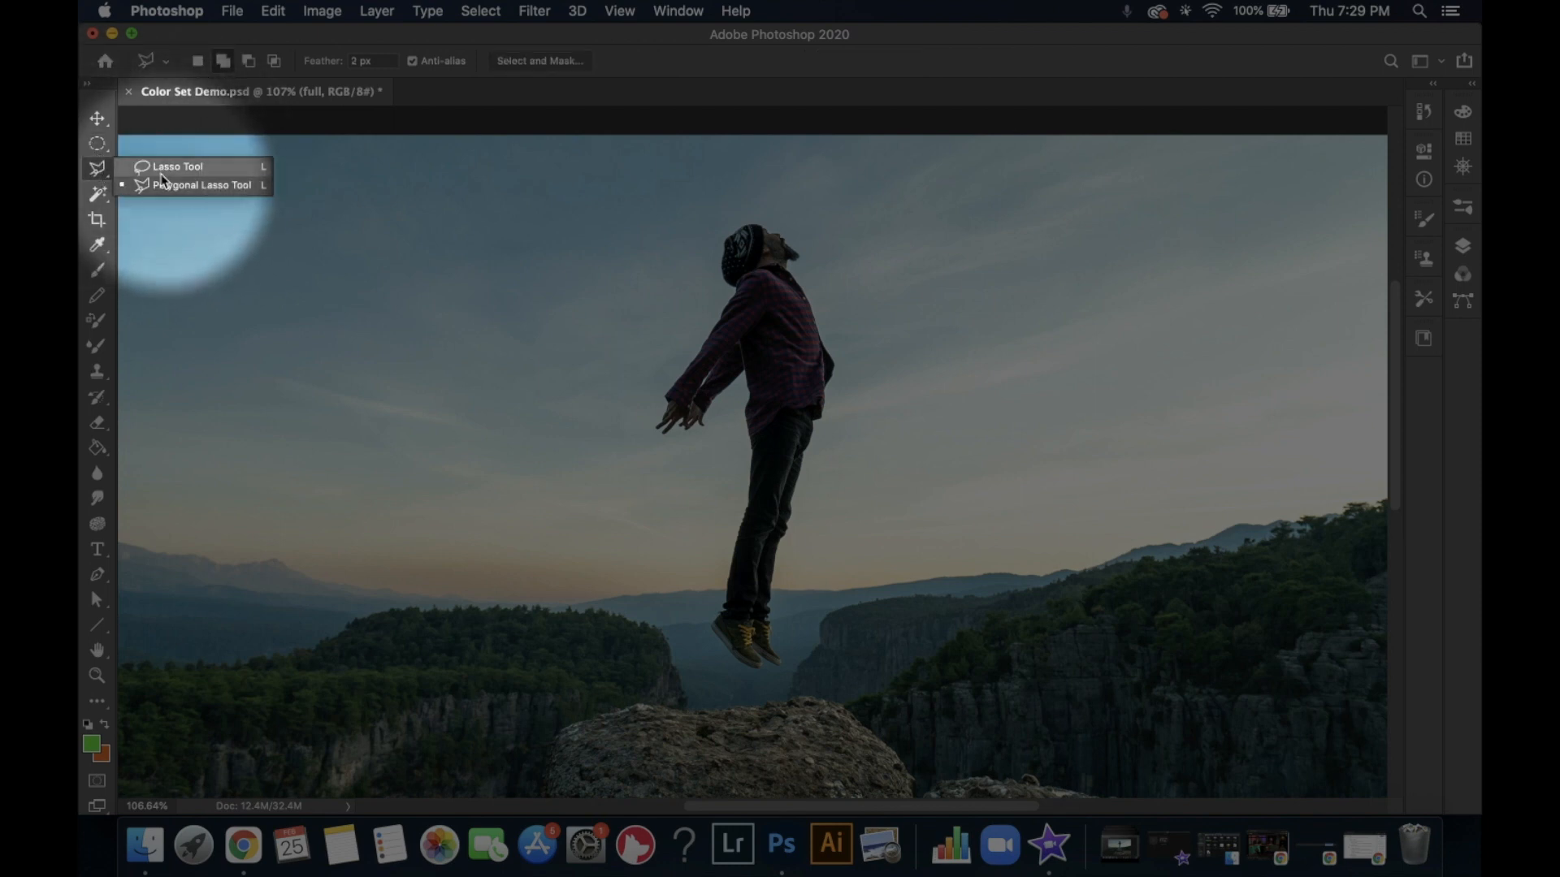
left_click(150, 167)
left_click(98, 195)
right_click(99, 197)
left_click(99, 200)
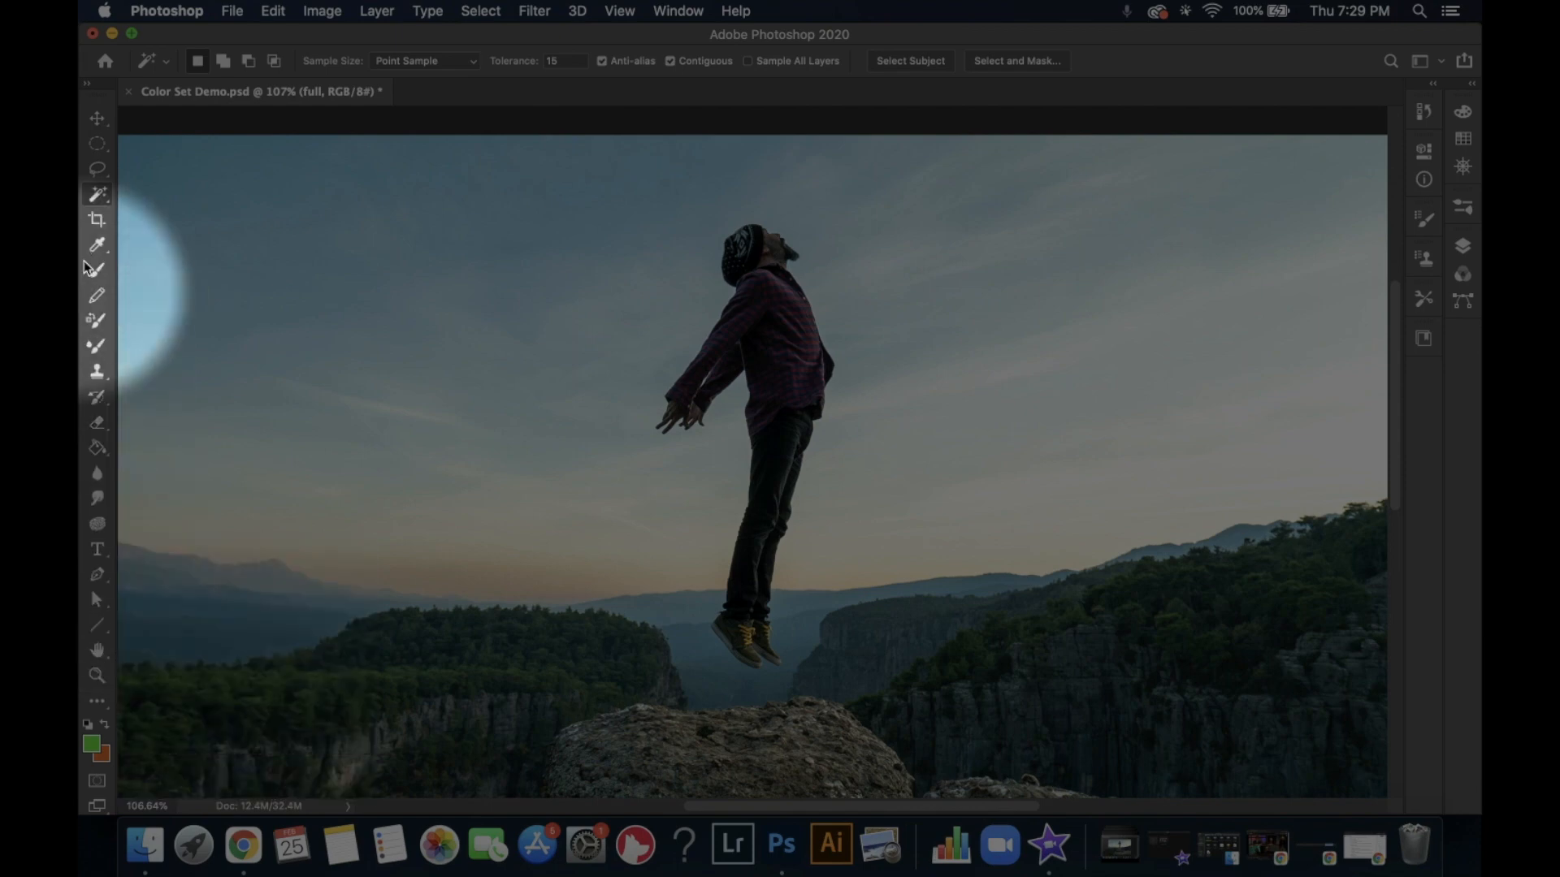
Step: Draw a triangular selection over the man's head and upper torso with the Polygonal Lasso tool
left_click(99, 171)
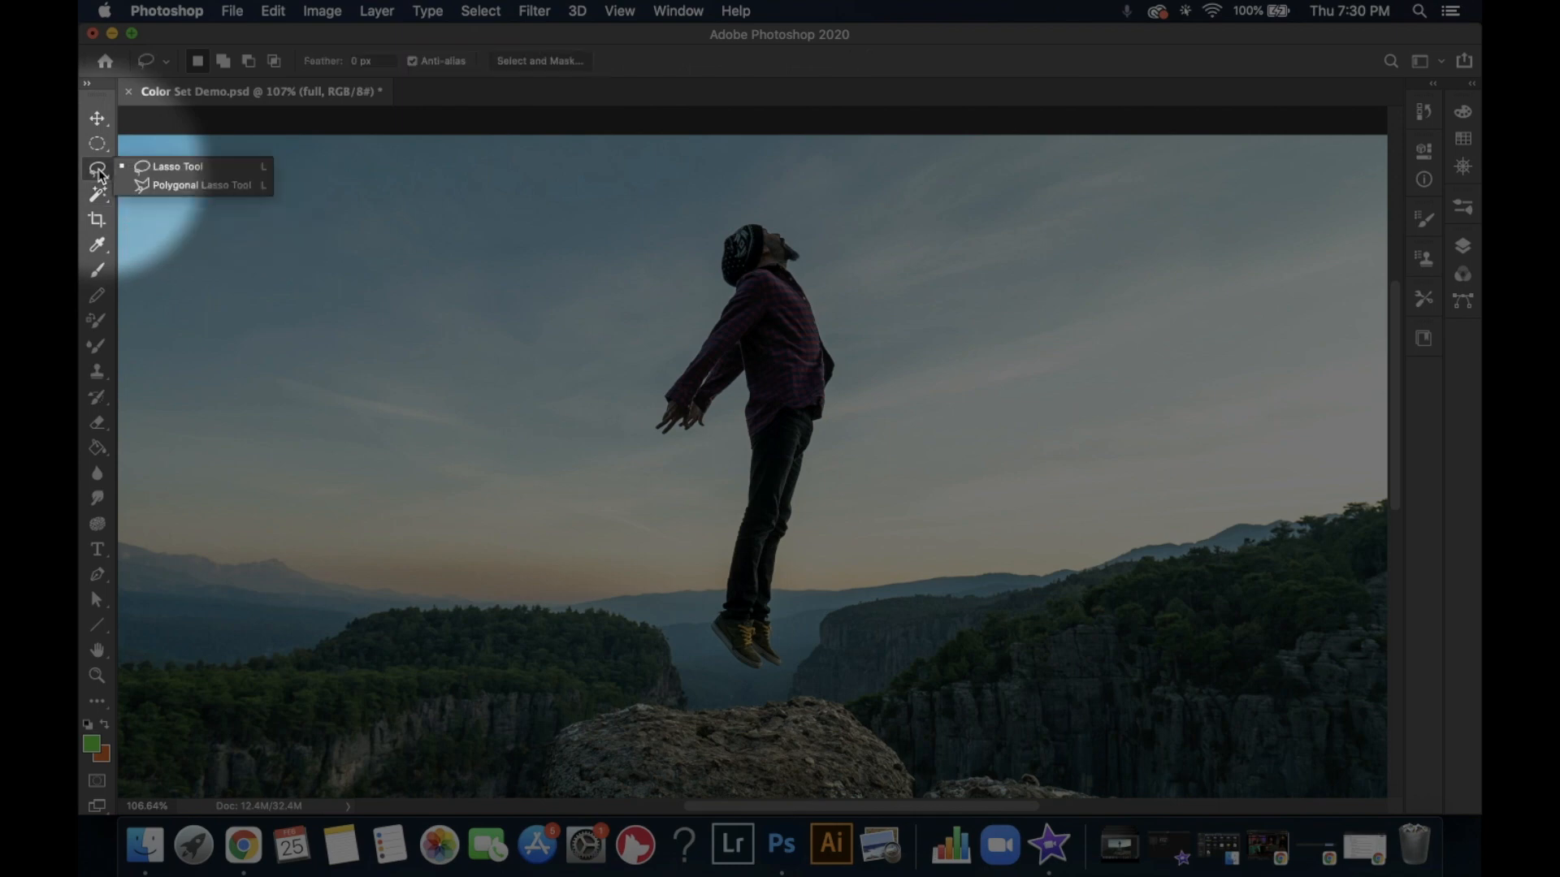
left_click(237, 198)
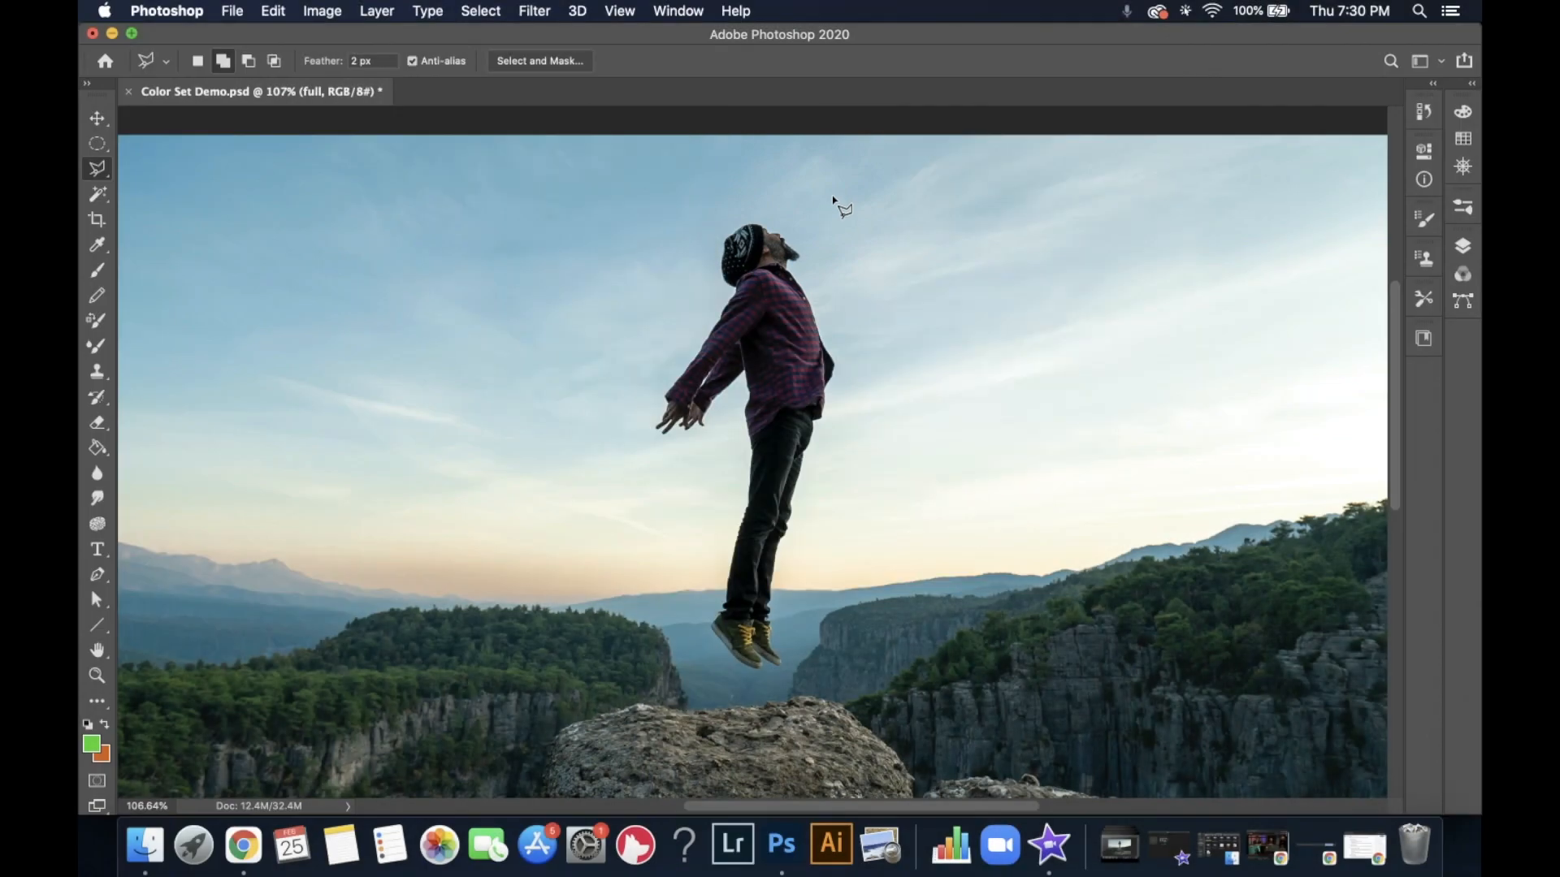
left_click(834, 197)
left_click(628, 356)
left_click(860, 361)
left_click(837, 201)
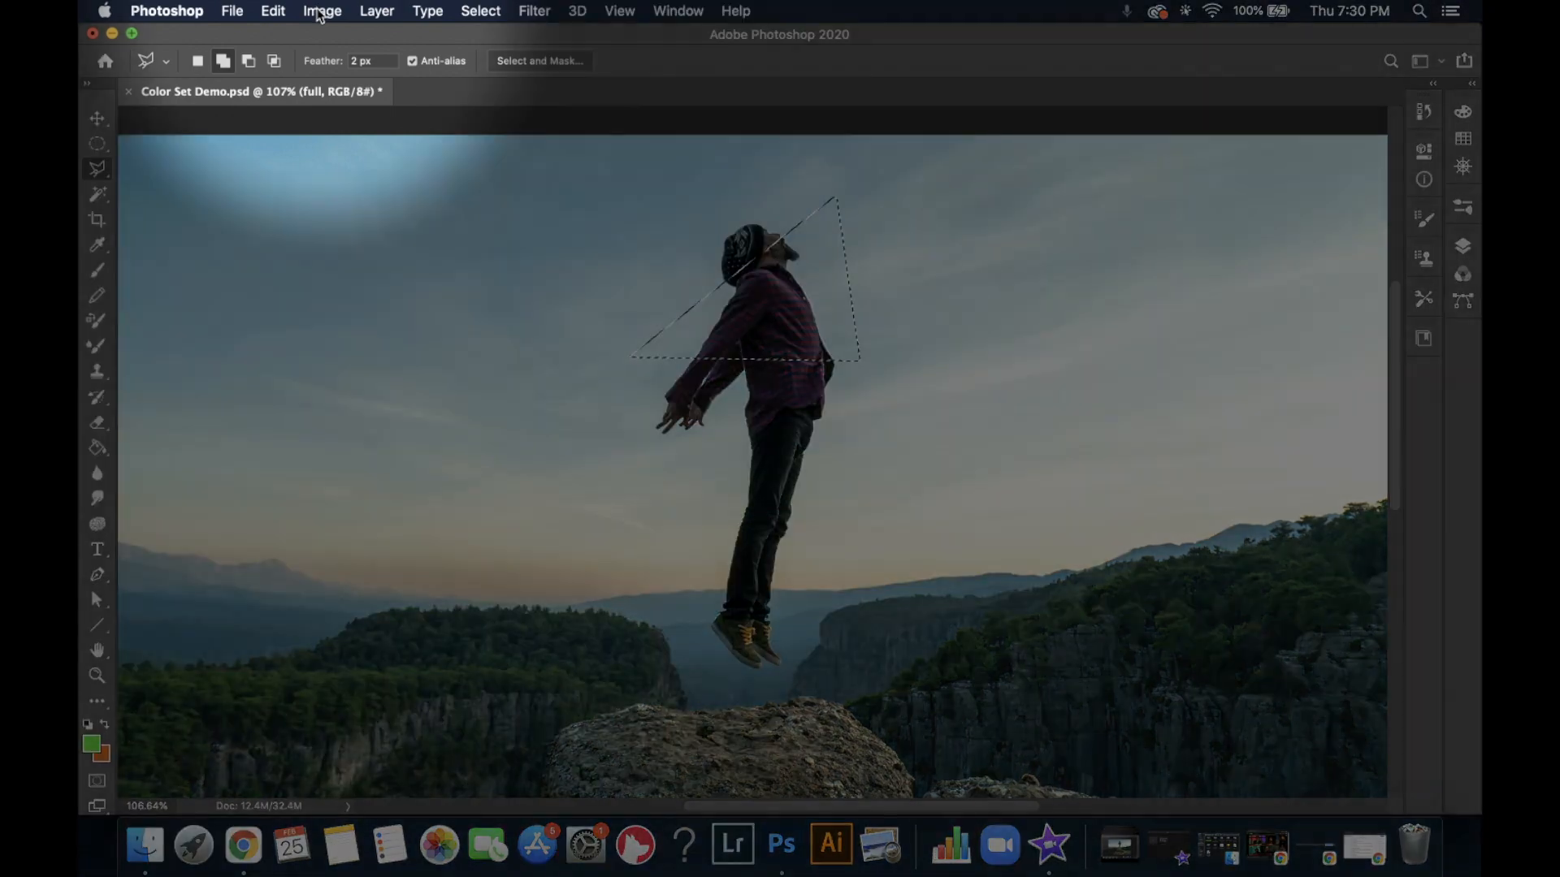
Step: Apply a Hue/Saturation adjustment with a hue of +74 to the triangular selection
left_click(321, 12)
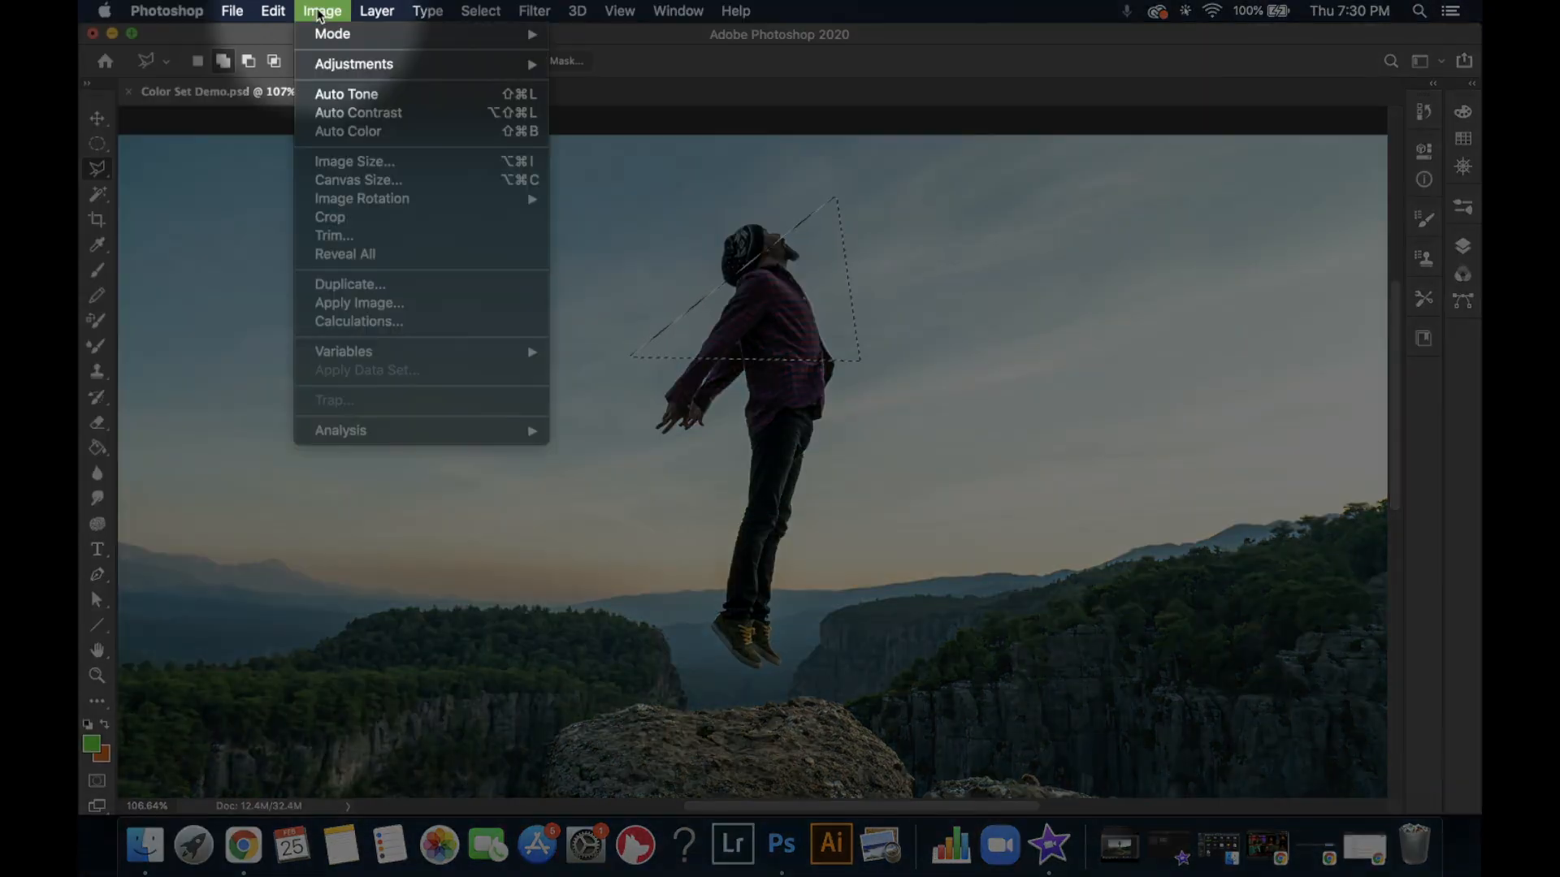
mouse_move(372, 65)
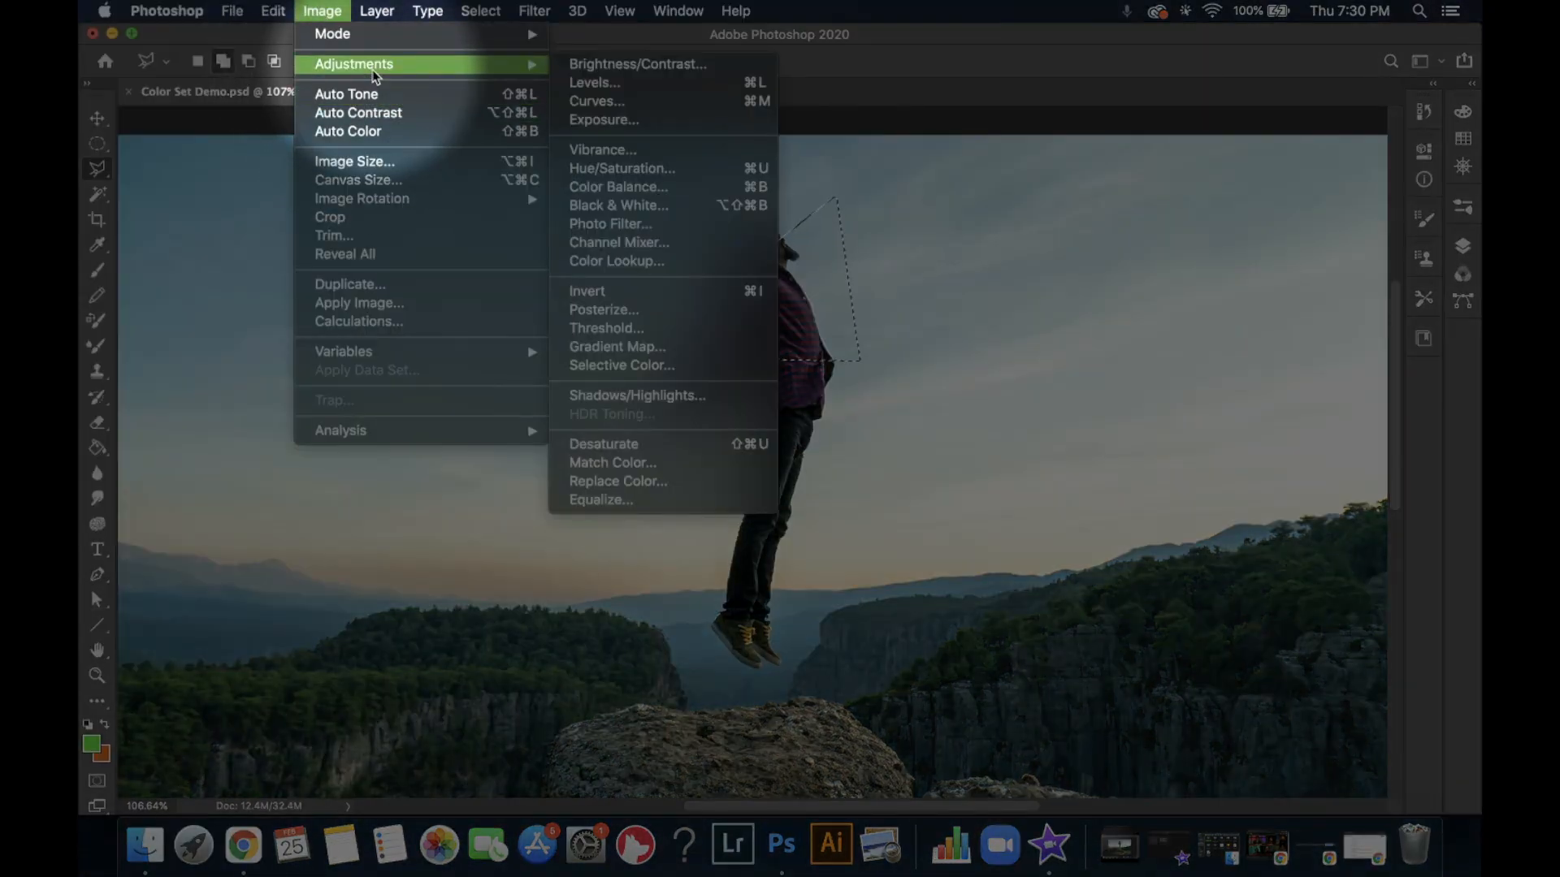
left_click(633, 168)
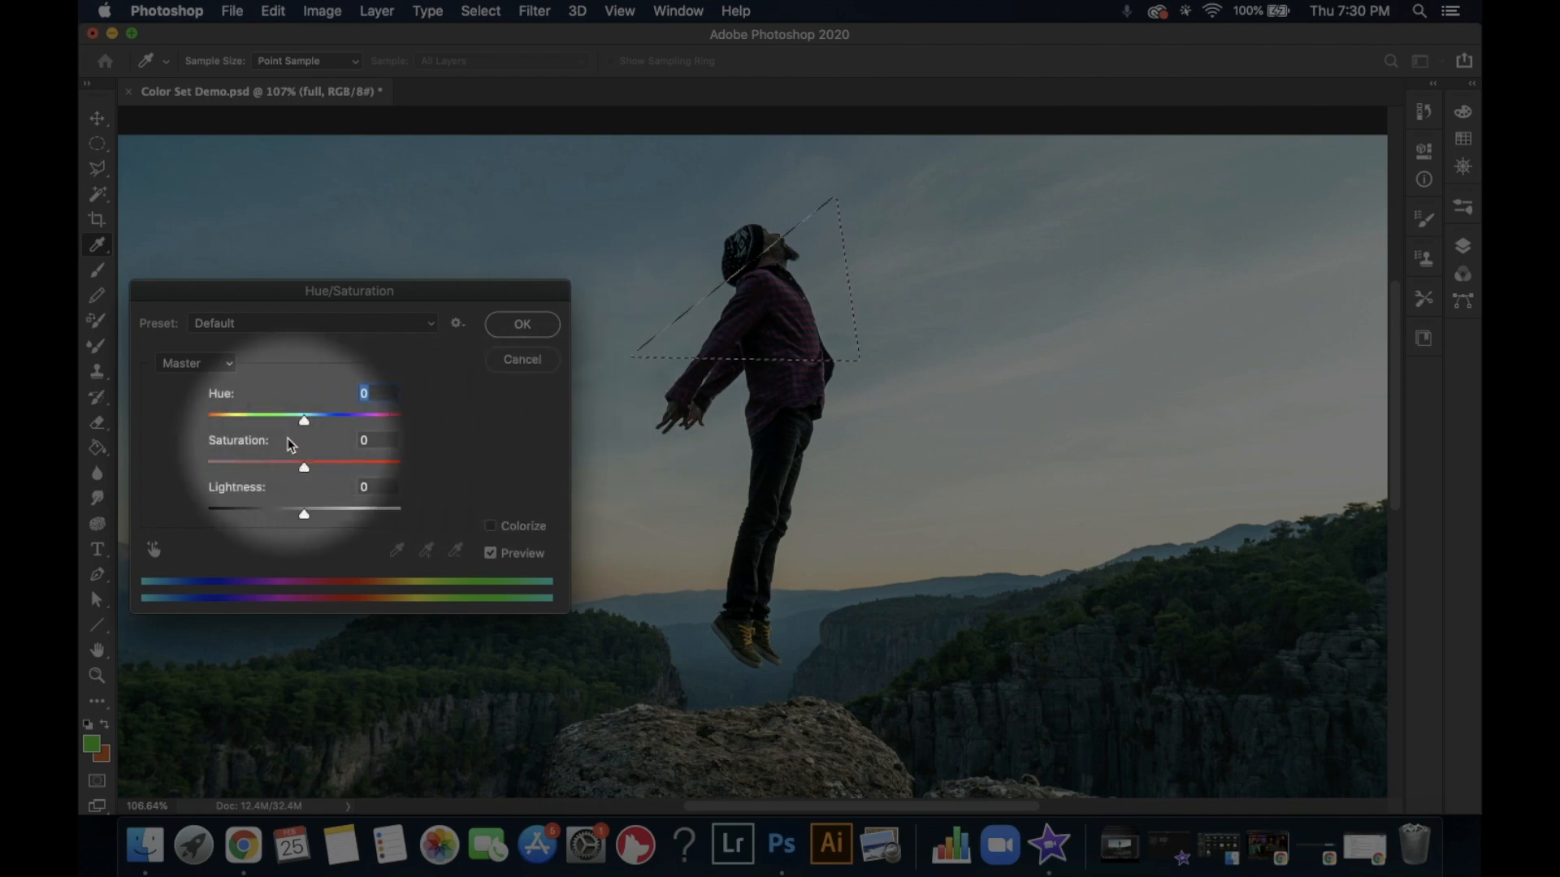
left_click_drag(304, 420, 361, 417)
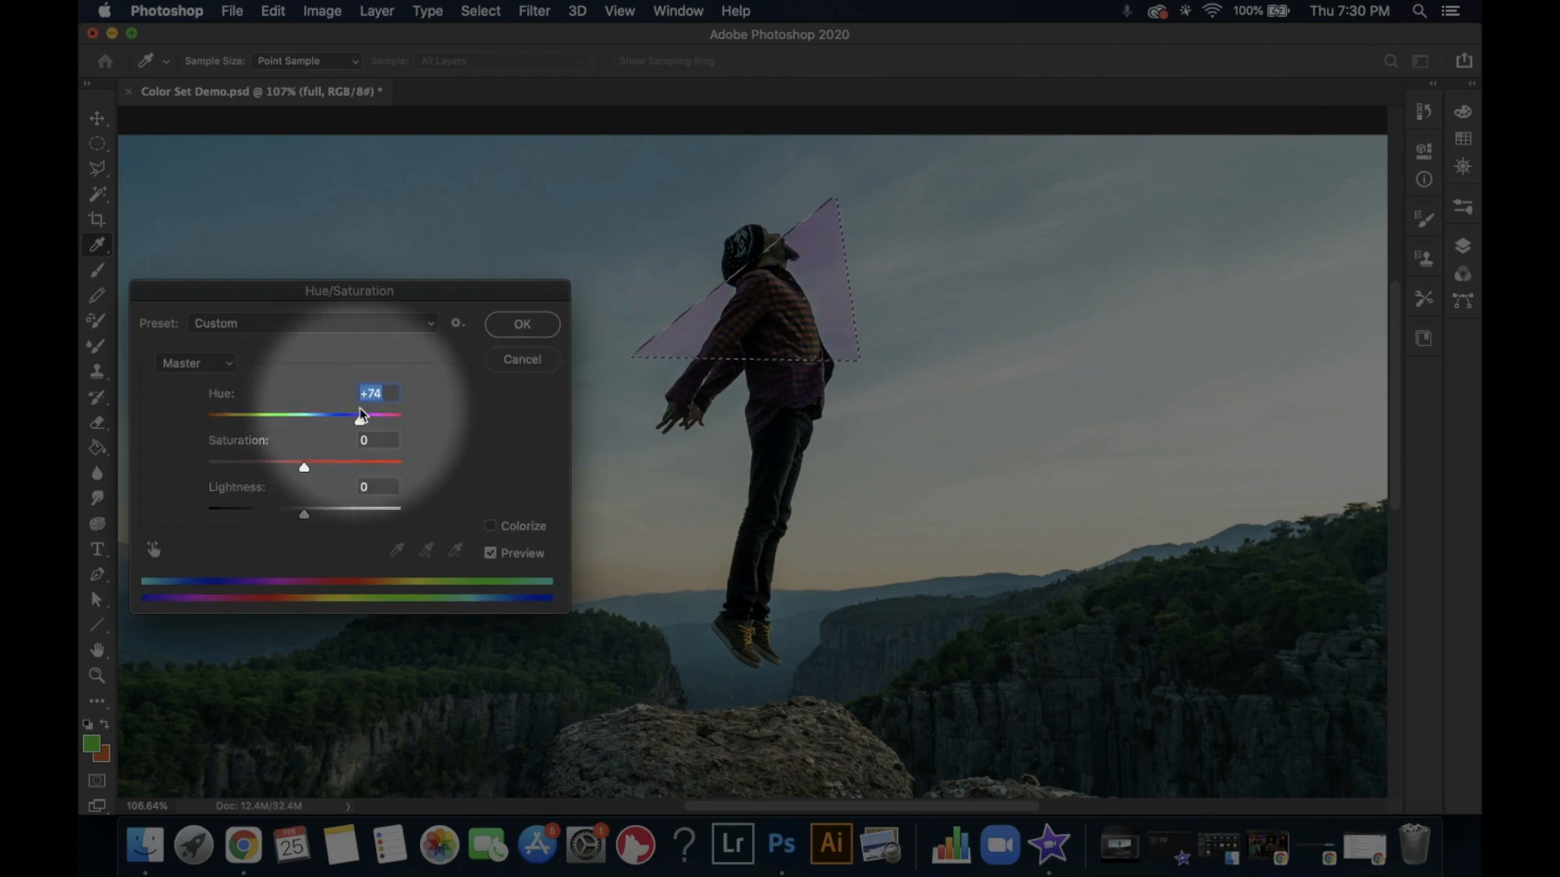
left_click(522, 324)
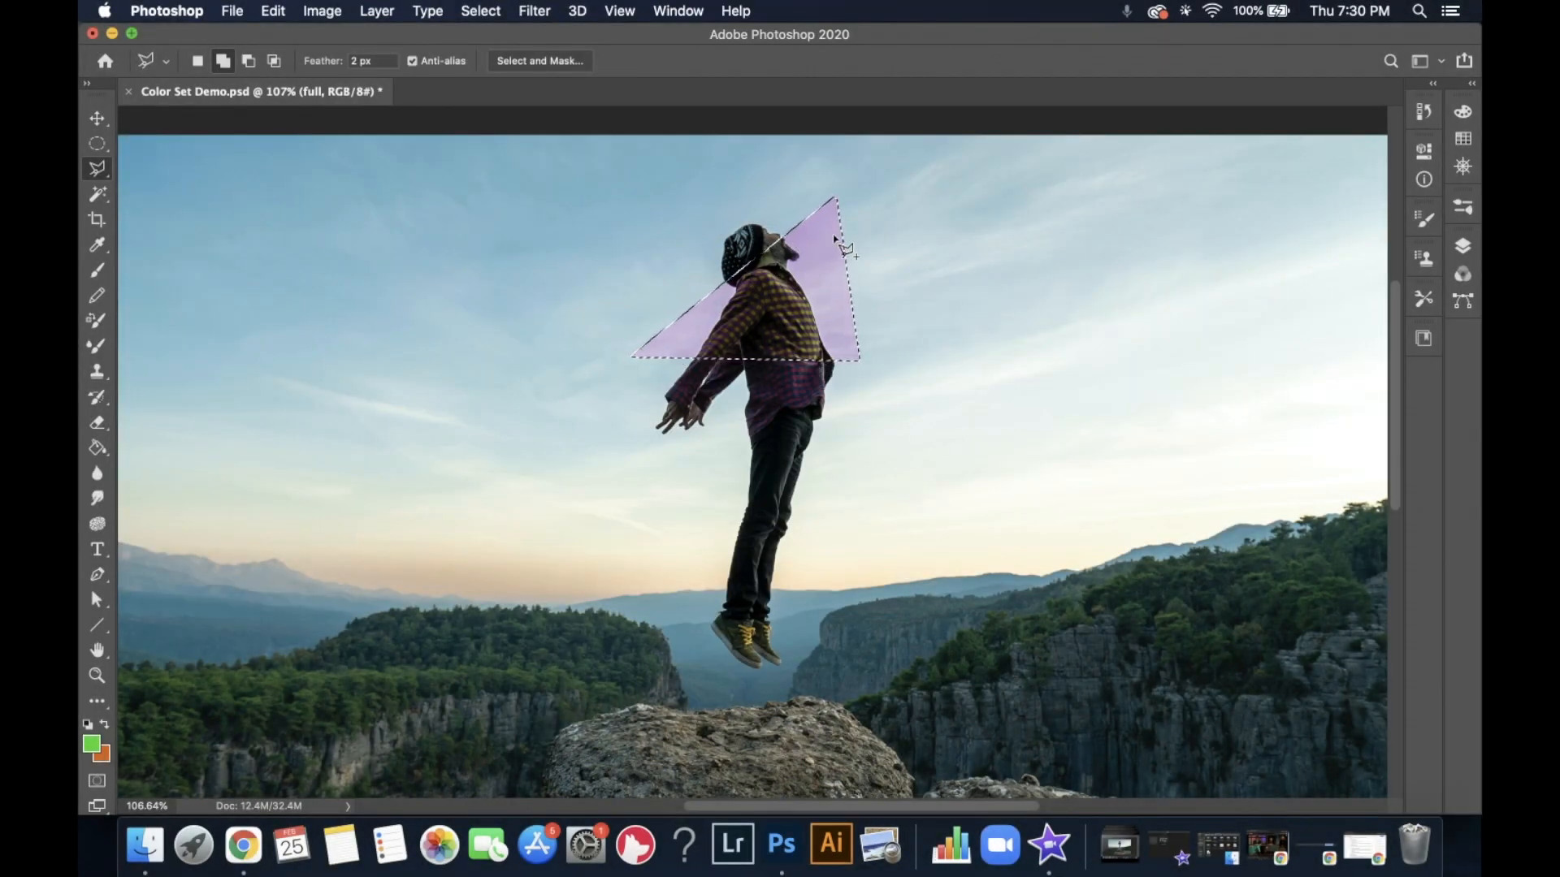
Step: Set the lasso to New Selection mode and draw a slanted polygon from beside the head down across the torso
scroll(845, 247, "down", 2)
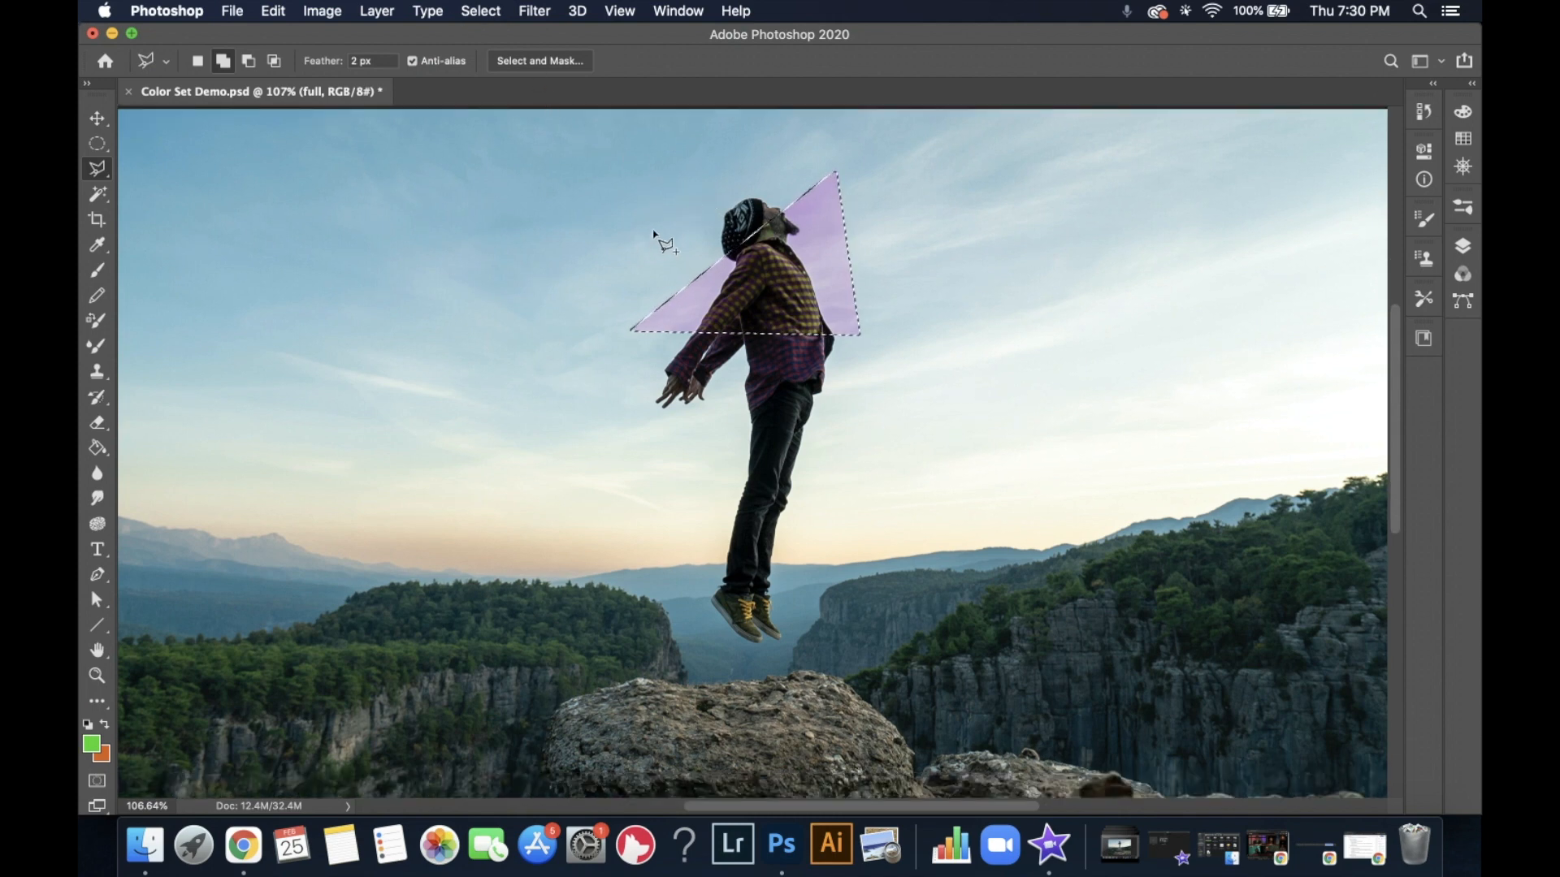
left_click(194, 65)
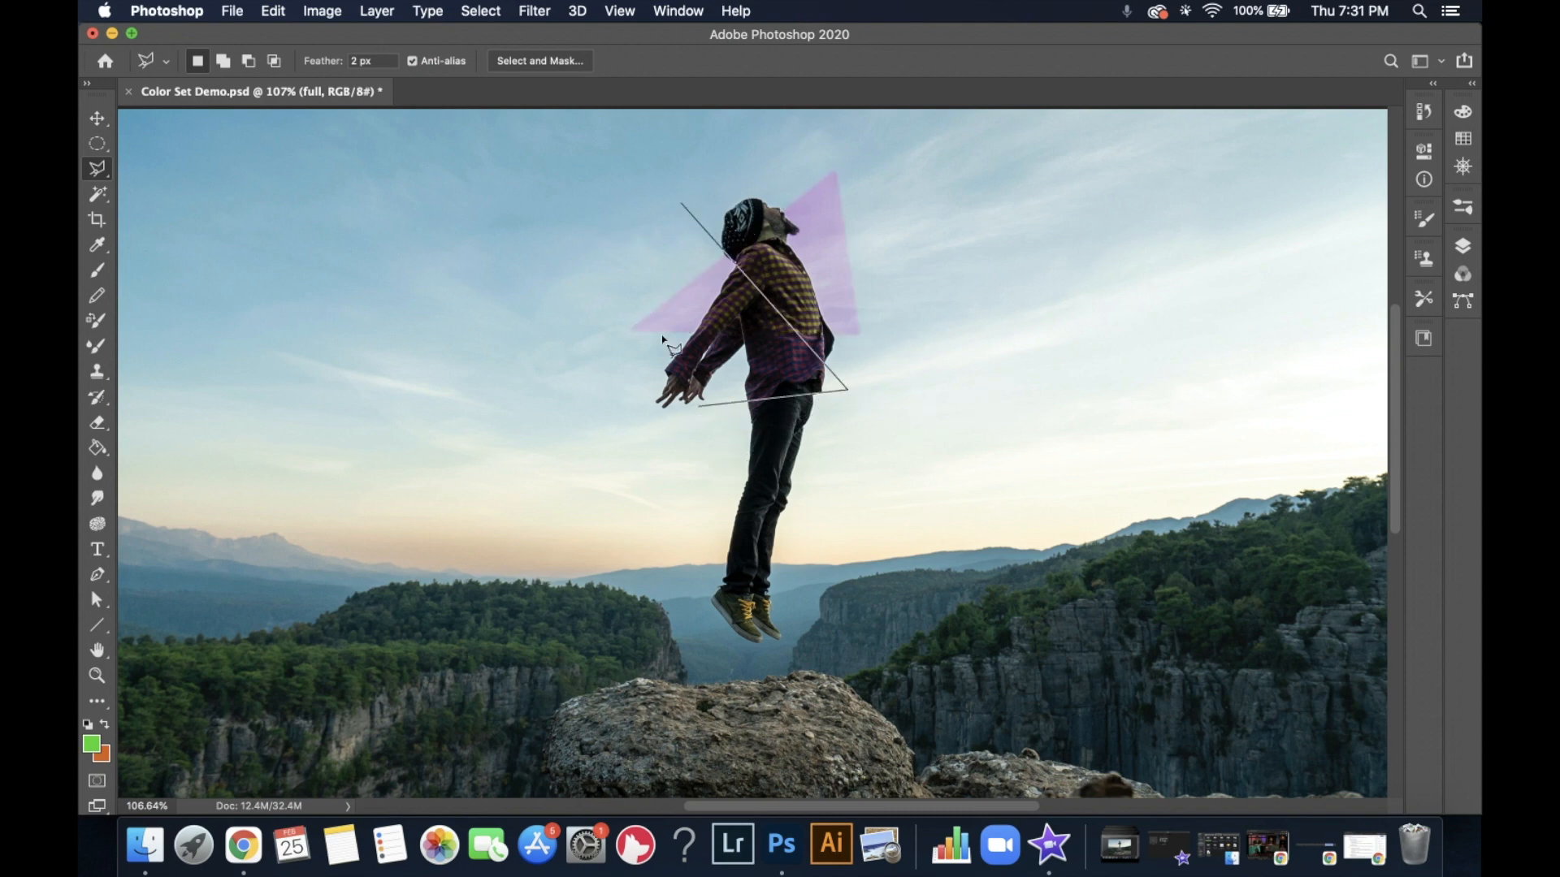
double_click(634, 253)
Step: Apply Hue/Saturation with a hue of -50 to the slanted selection, and deselect it
left_click(318, 11)
mouse_move(367, 64)
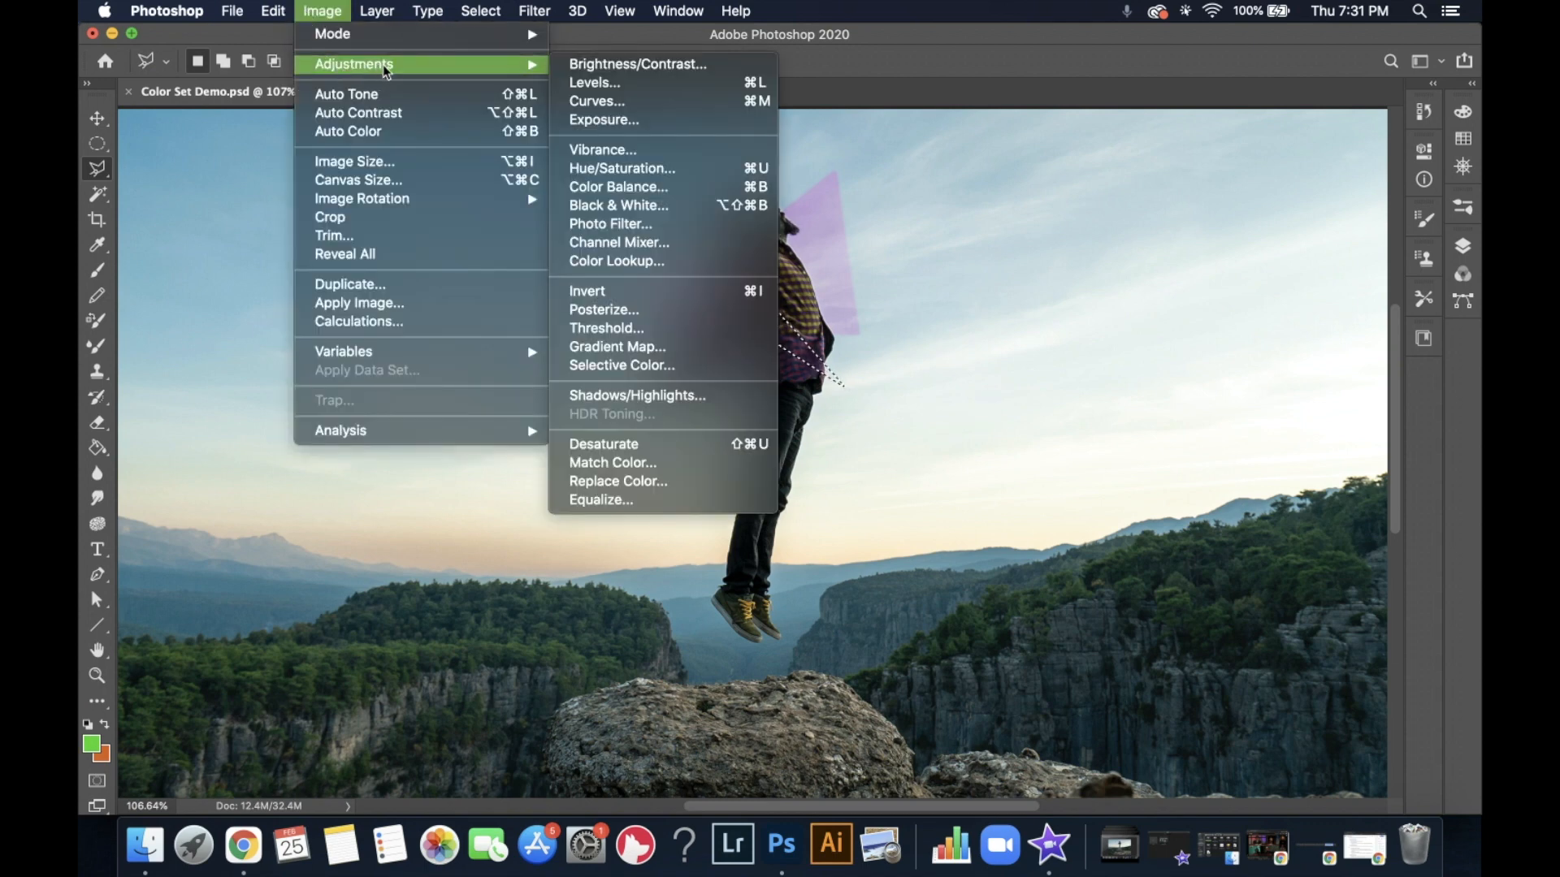
left_click(593, 168)
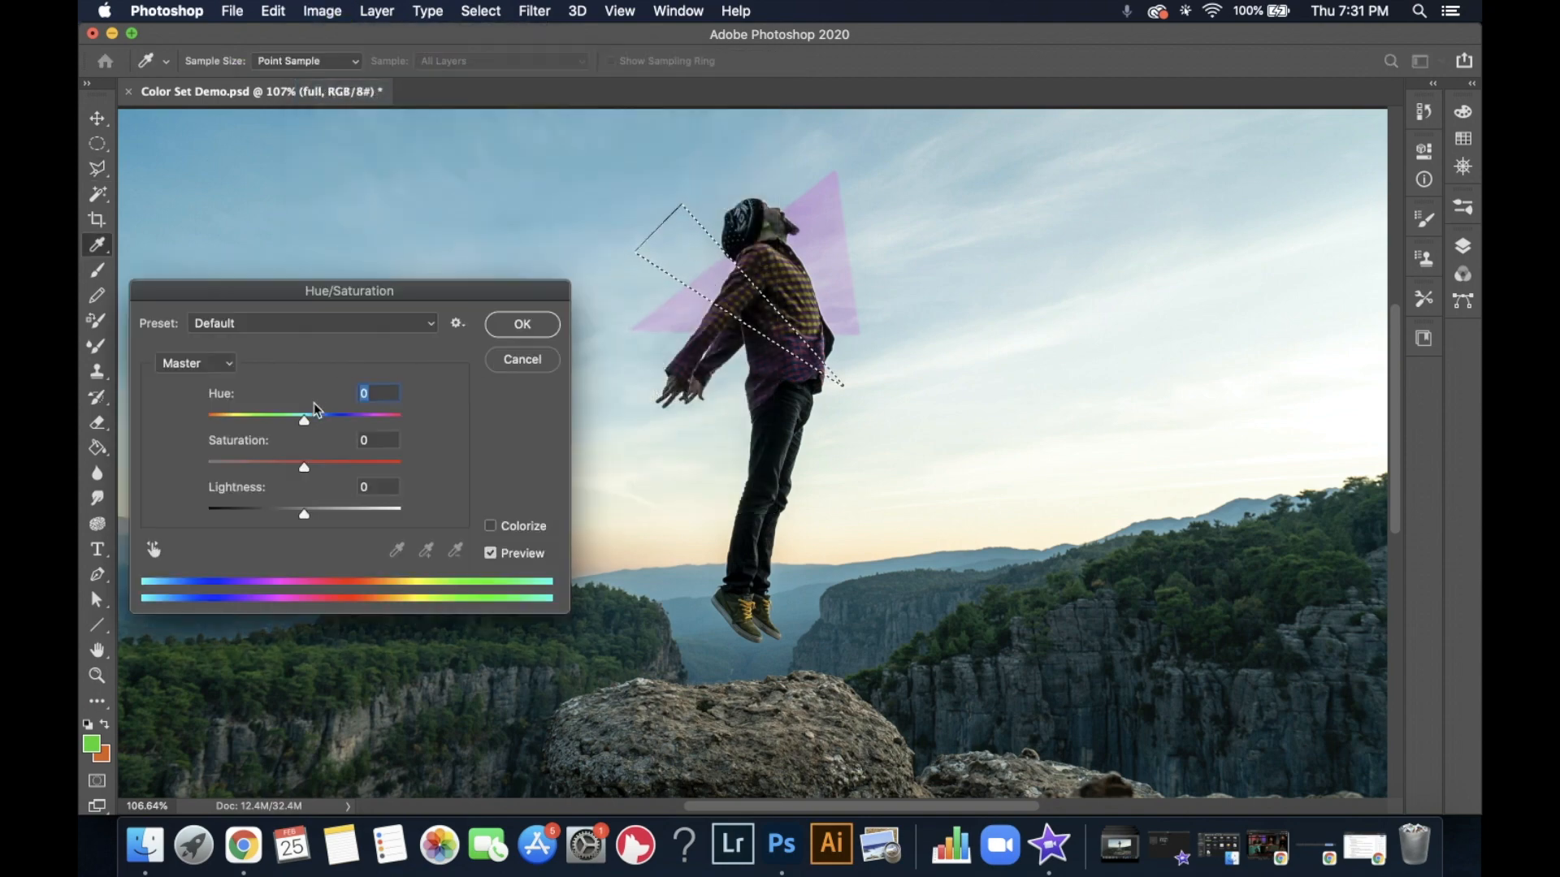
left_click_drag(305, 426, 258, 425)
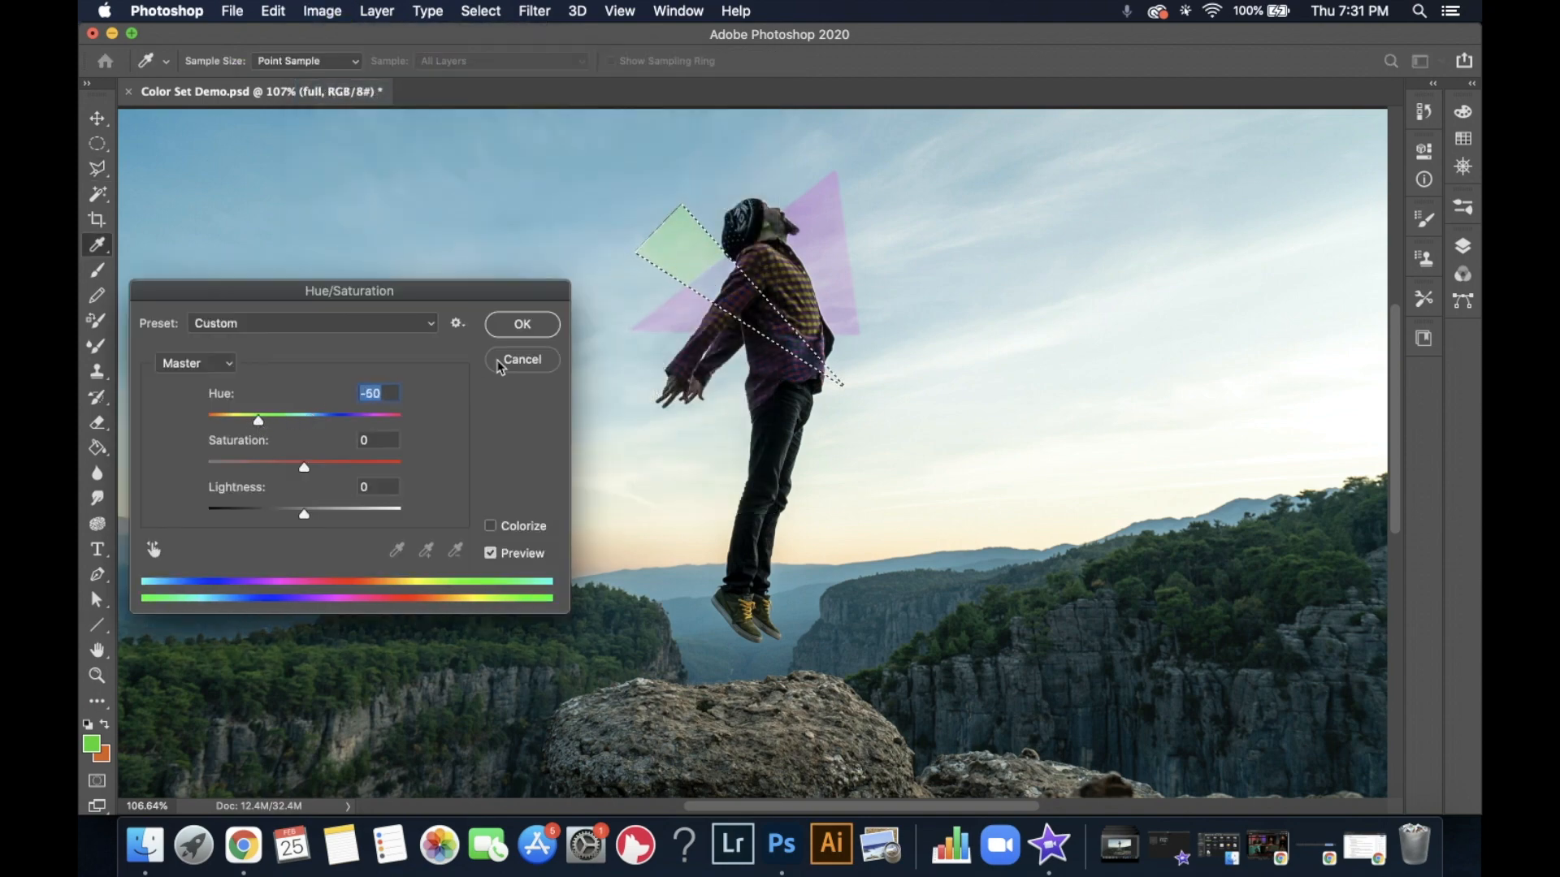
left_click(522, 325)
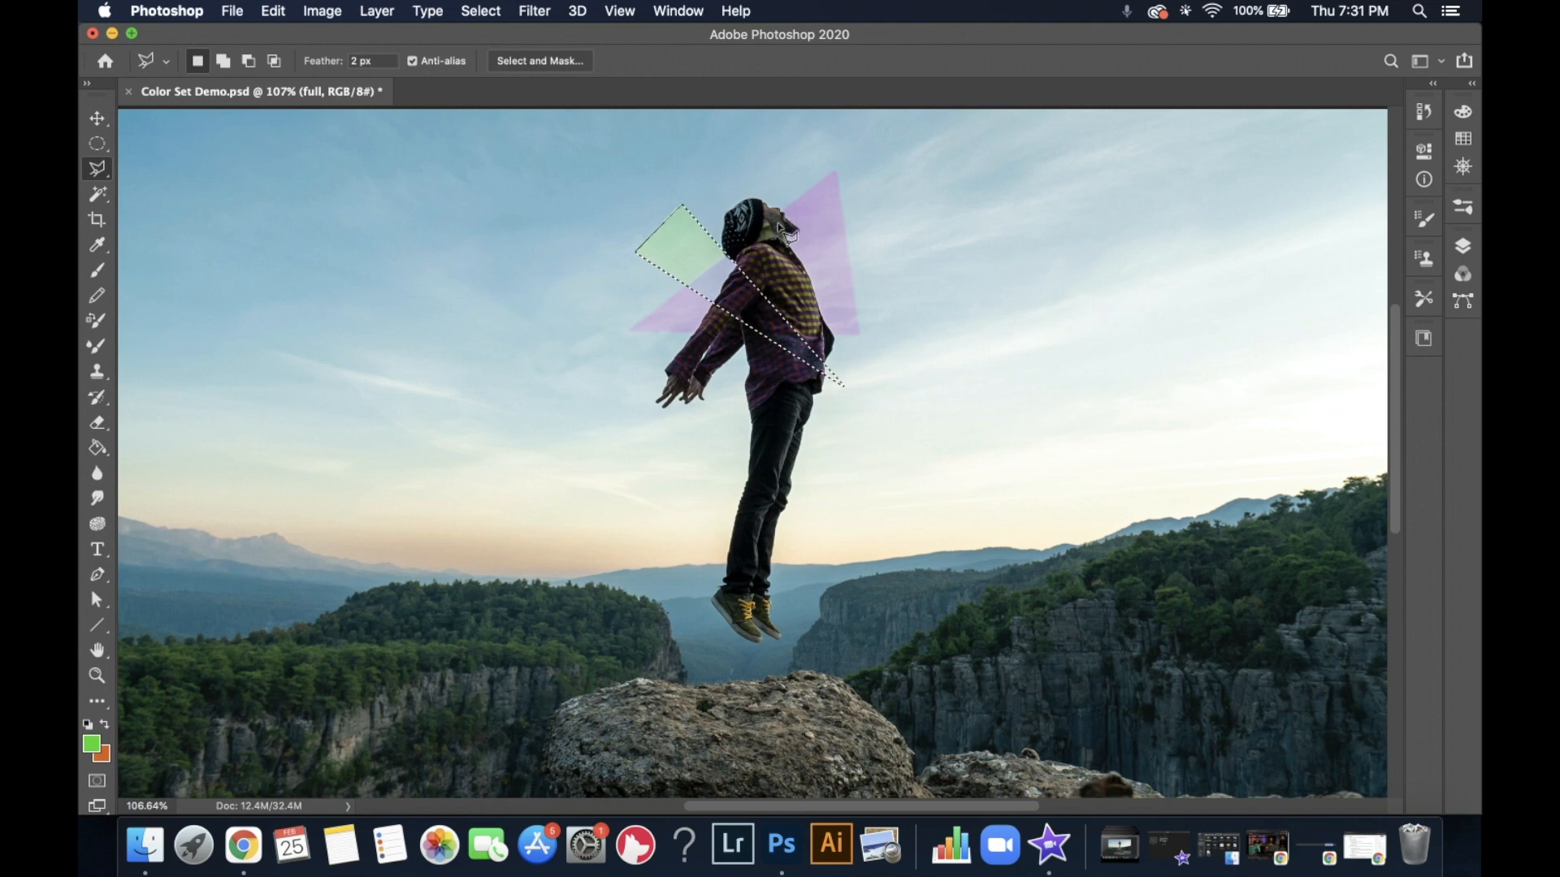
left_click(480, 10)
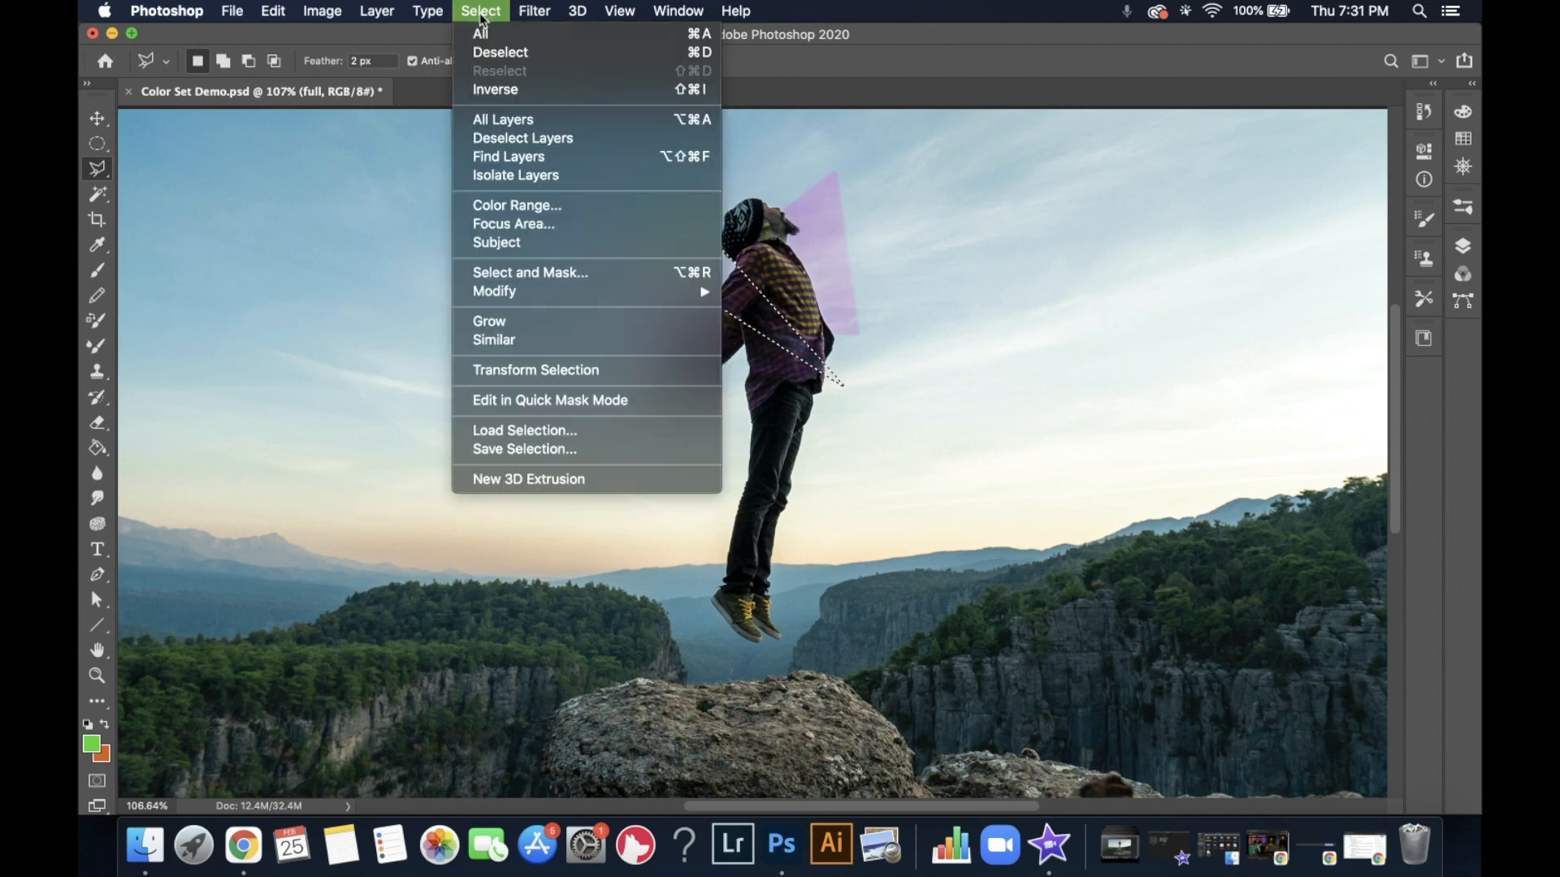
left_click(505, 53)
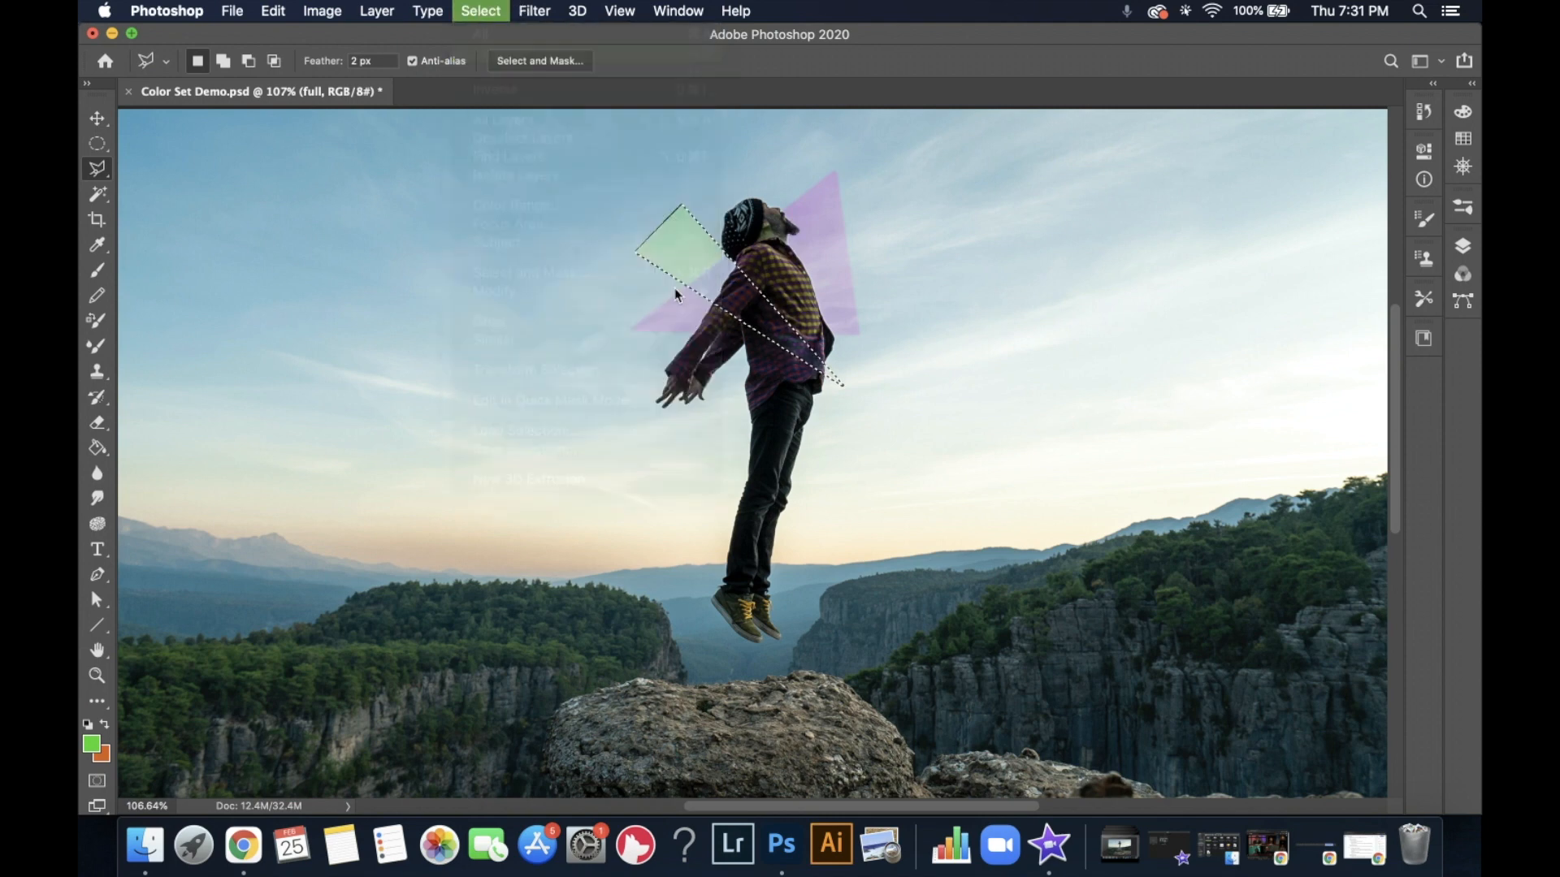
Step: Draw an angular polygonal selection from the sky behind the man's back across his lower torso to below his hands
left_click(920, 219)
left_click(923, 334)
left_click(852, 296)
left_click(696, 472)
double_click(778, 337)
Step: Shift the hue of the new angular selection toward green with a Hue/Saturation adjustment
left_click(332, 11)
mouse_move(341, 64)
left_click(609, 167)
left_click_drag(304, 421, 258, 421)
left_click(522, 324)
Step: Draw a narrow polygonal selection from the man's fingertips across his thighs
left_click(835, 480)
left_click(650, 399)
left_click(679, 439)
left_click(835, 480)
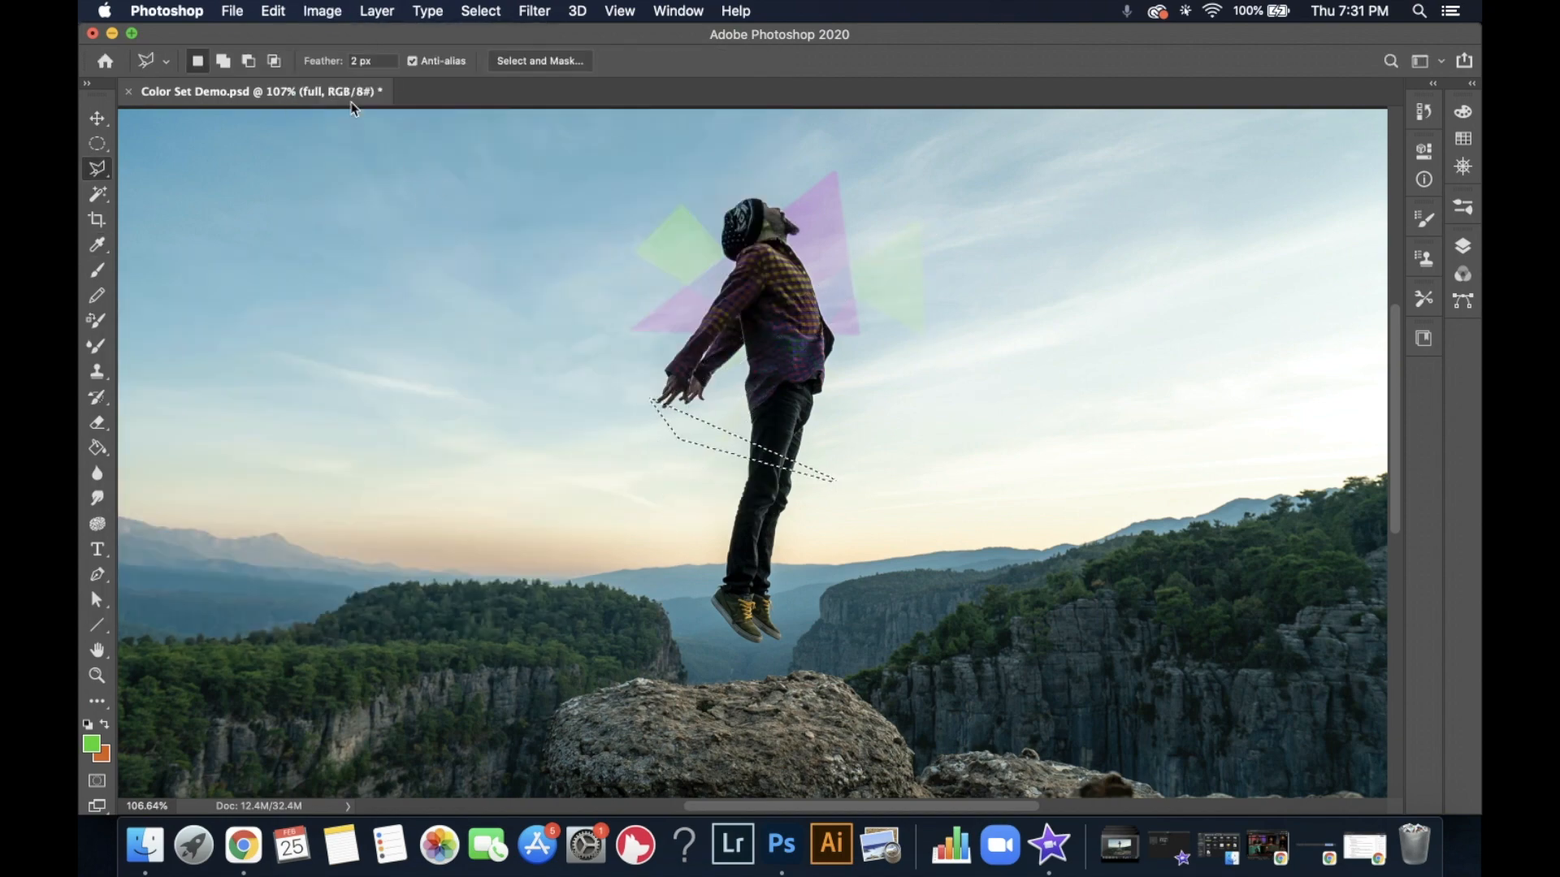
Step: Apply Hue/Saturation to the narrow selection with a hue of -74 and increased saturation
left_click(323, 11)
mouse_move(375, 65)
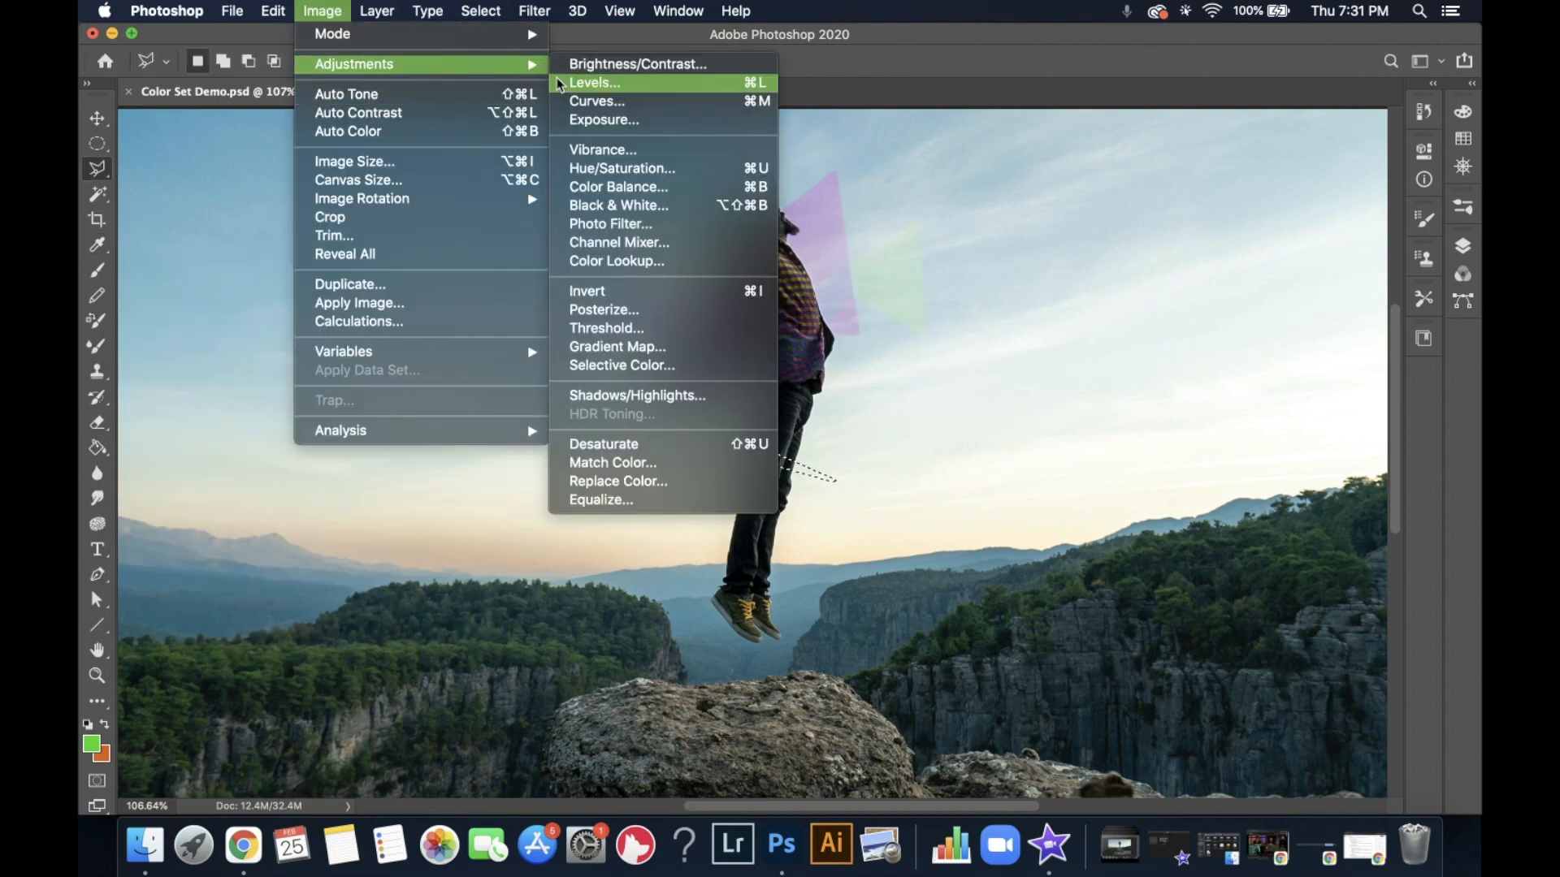
left_click(622, 168)
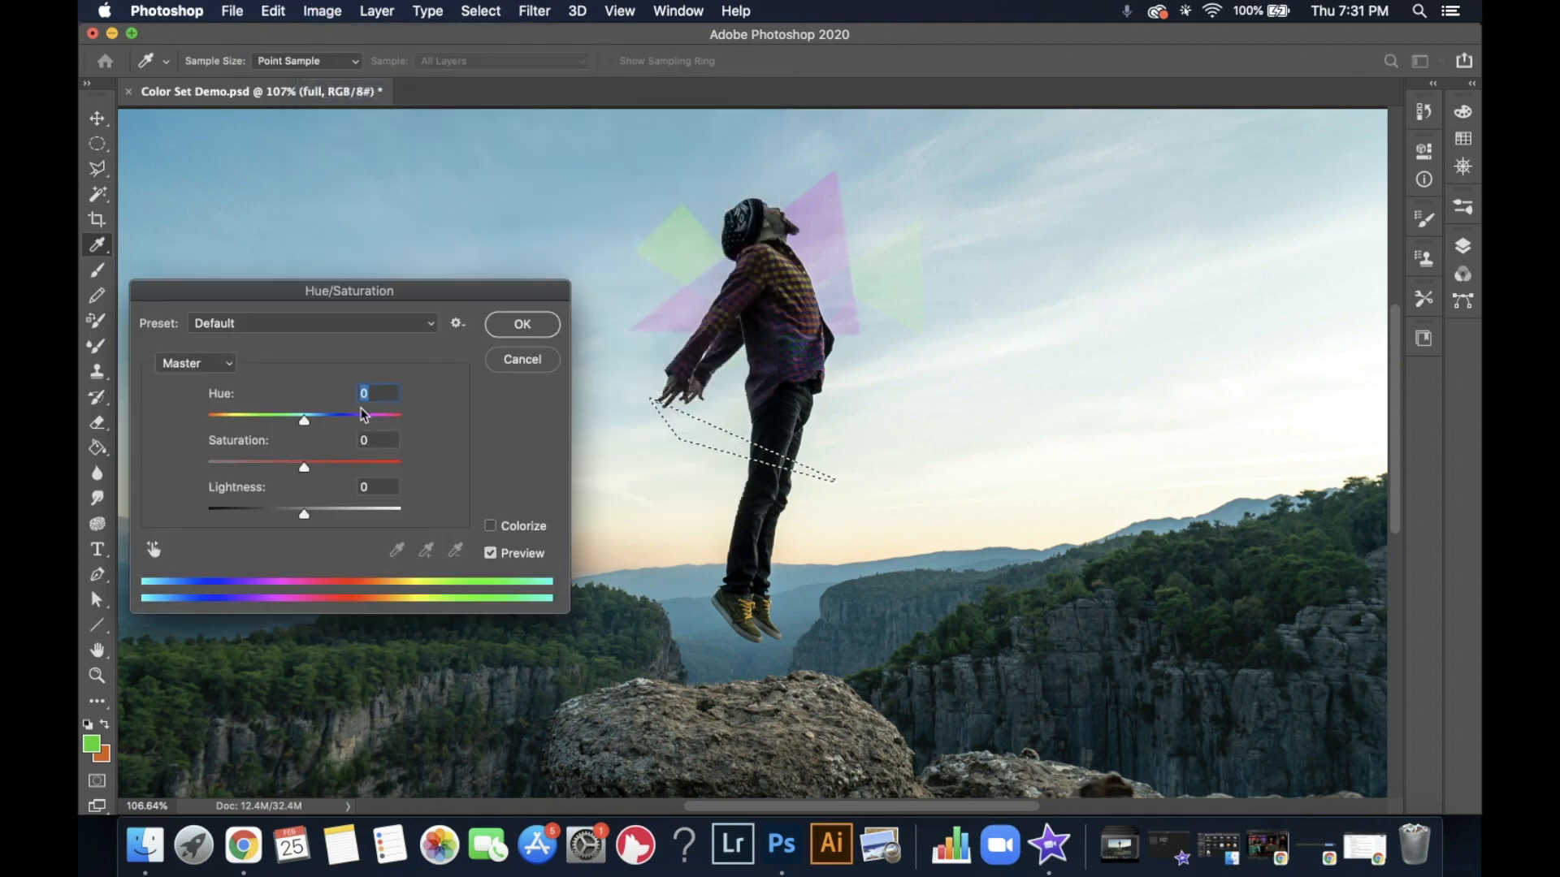
left_click_drag(304, 422, 250, 421)
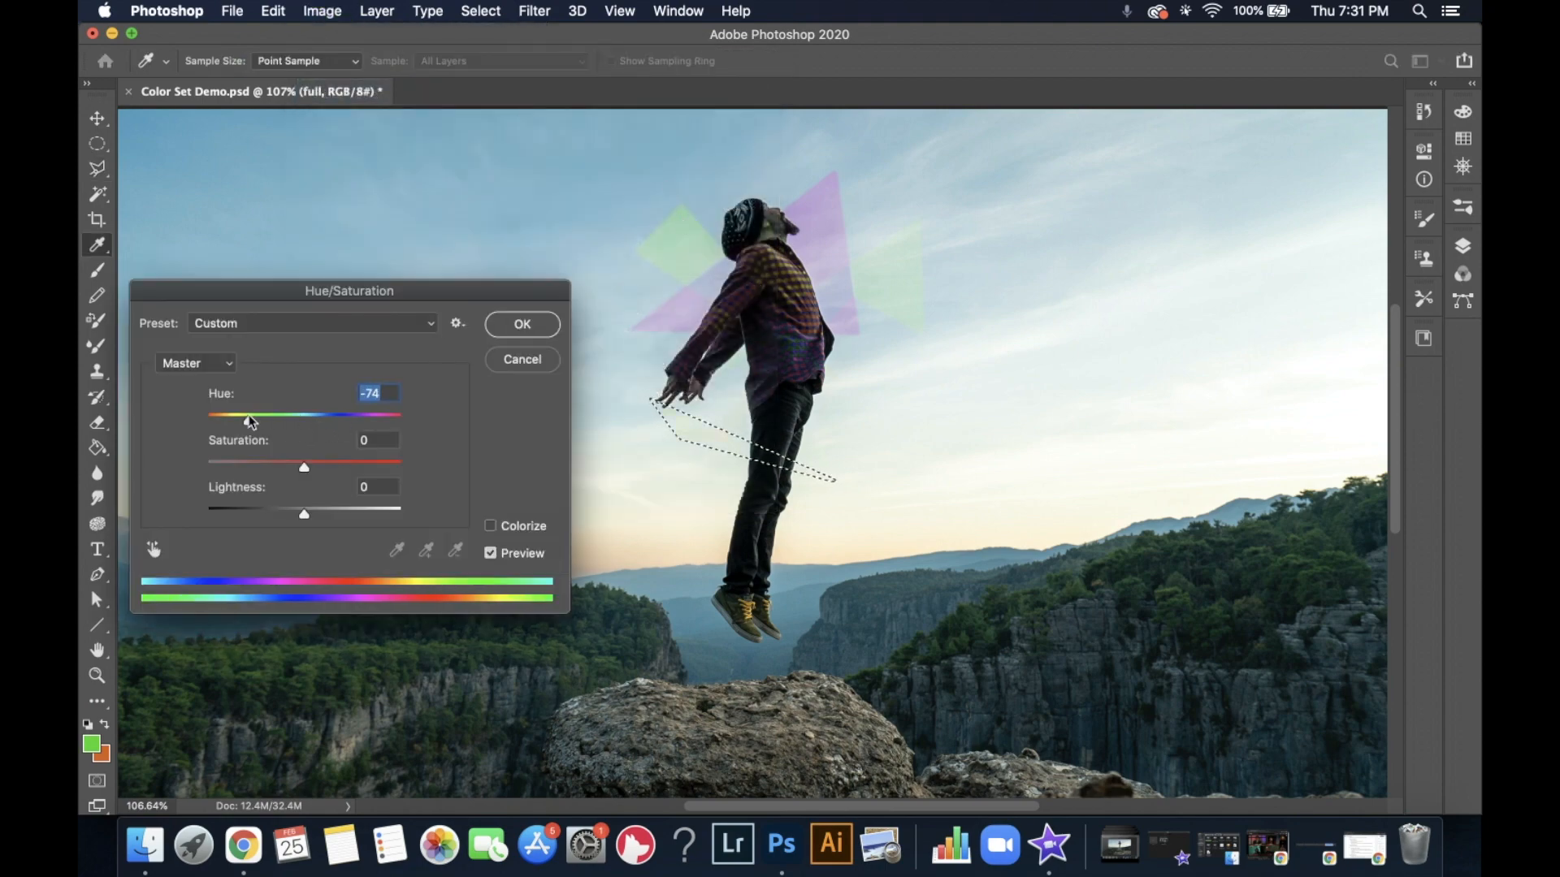
left_click(372, 466)
left_click(514, 331)
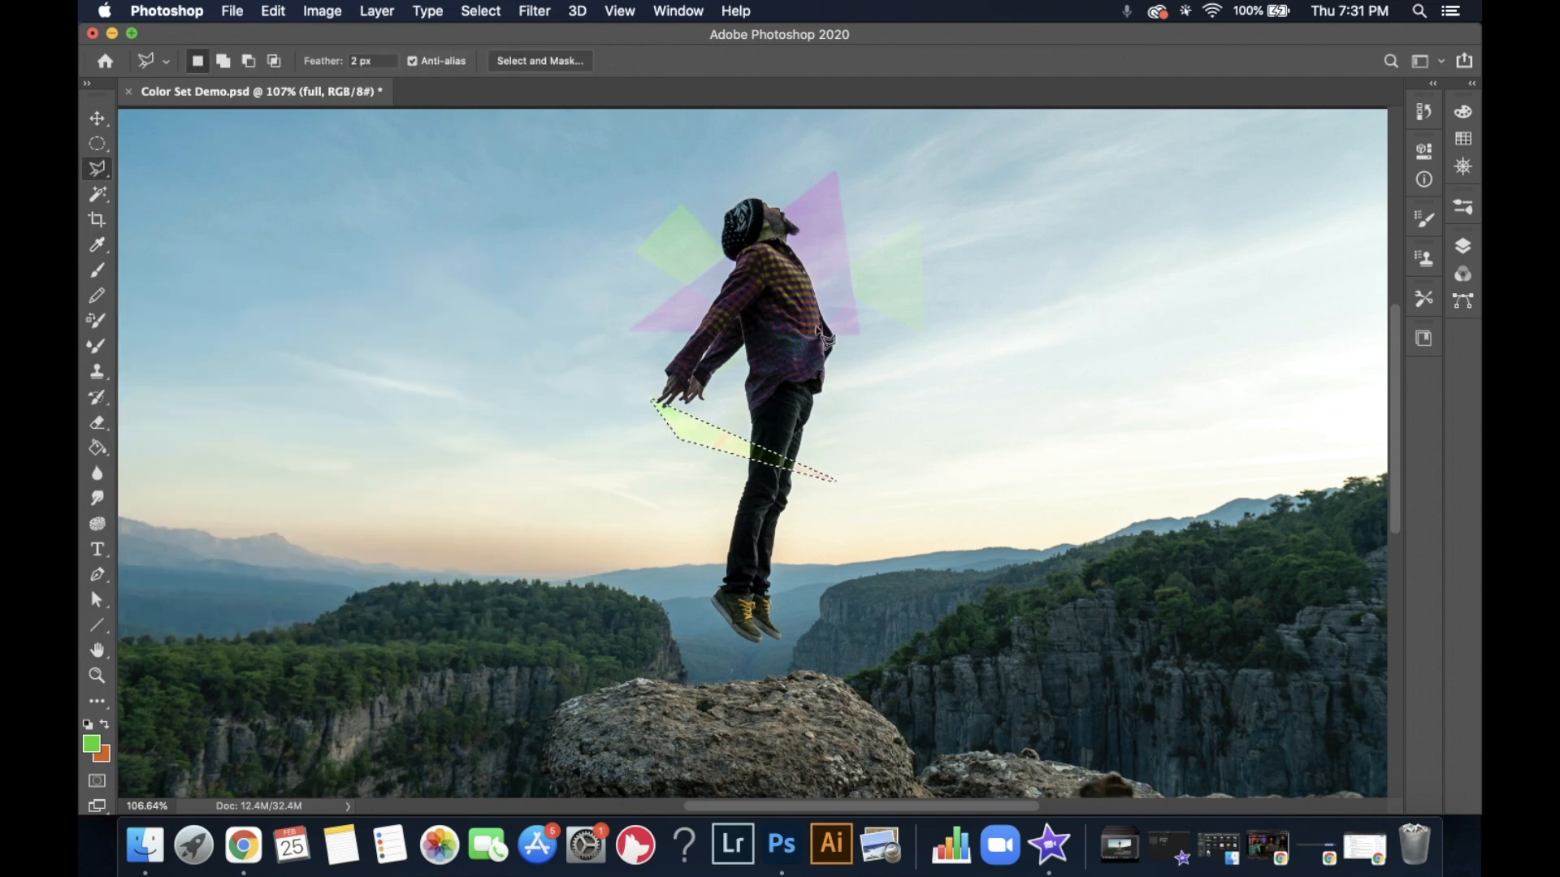
Step: Draw a freehand Lasso selection around the shirt's collar, shoulder line and upper chest
left_click(99, 142)
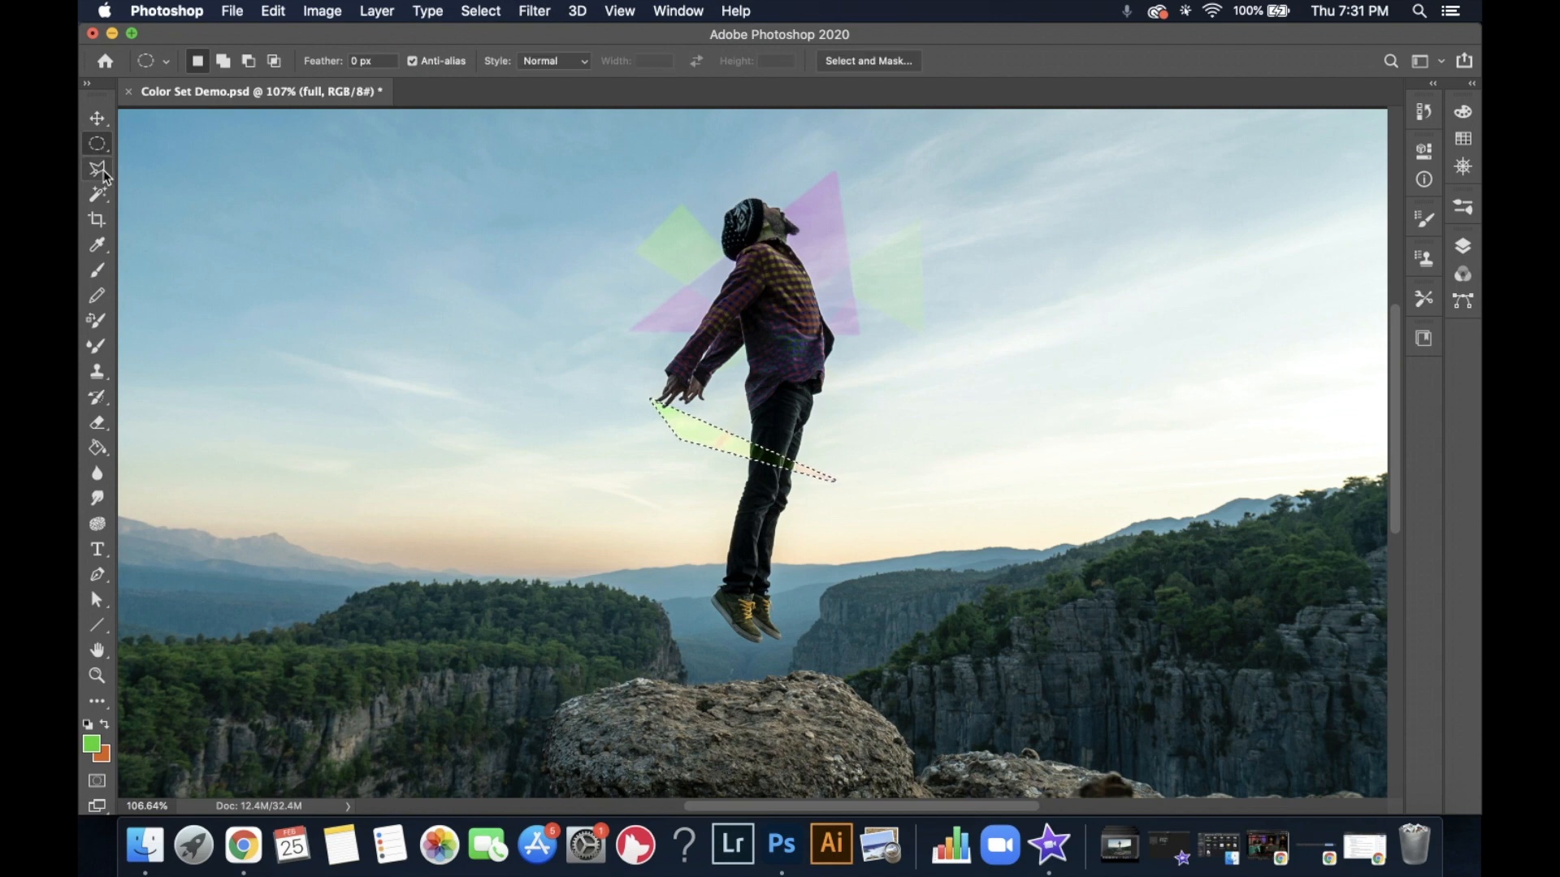
left_click(103, 170)
left_click(172, 167)
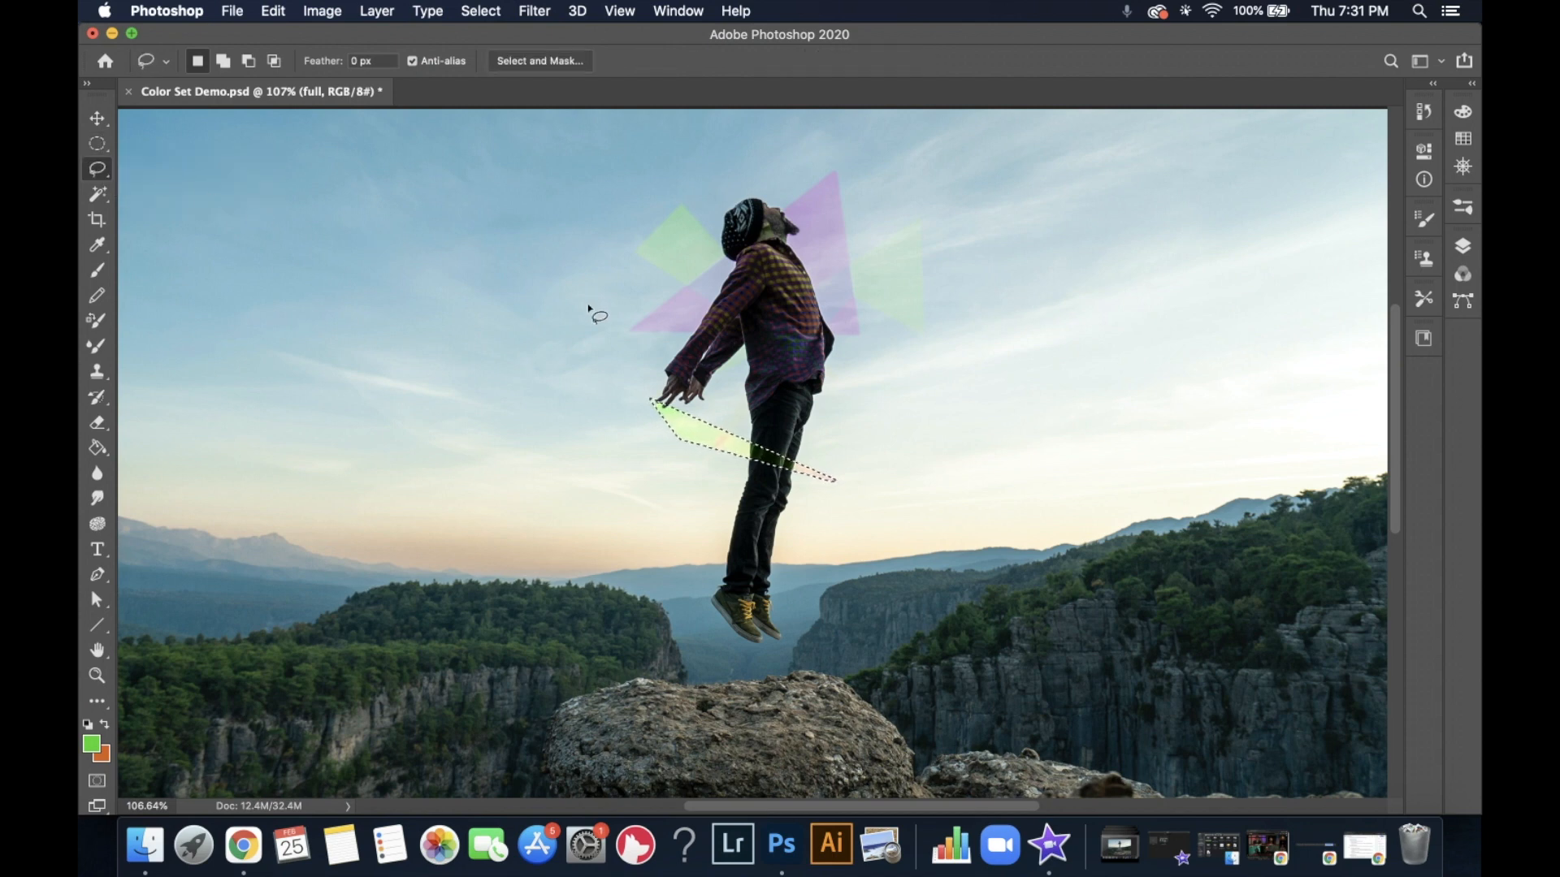
key("z")
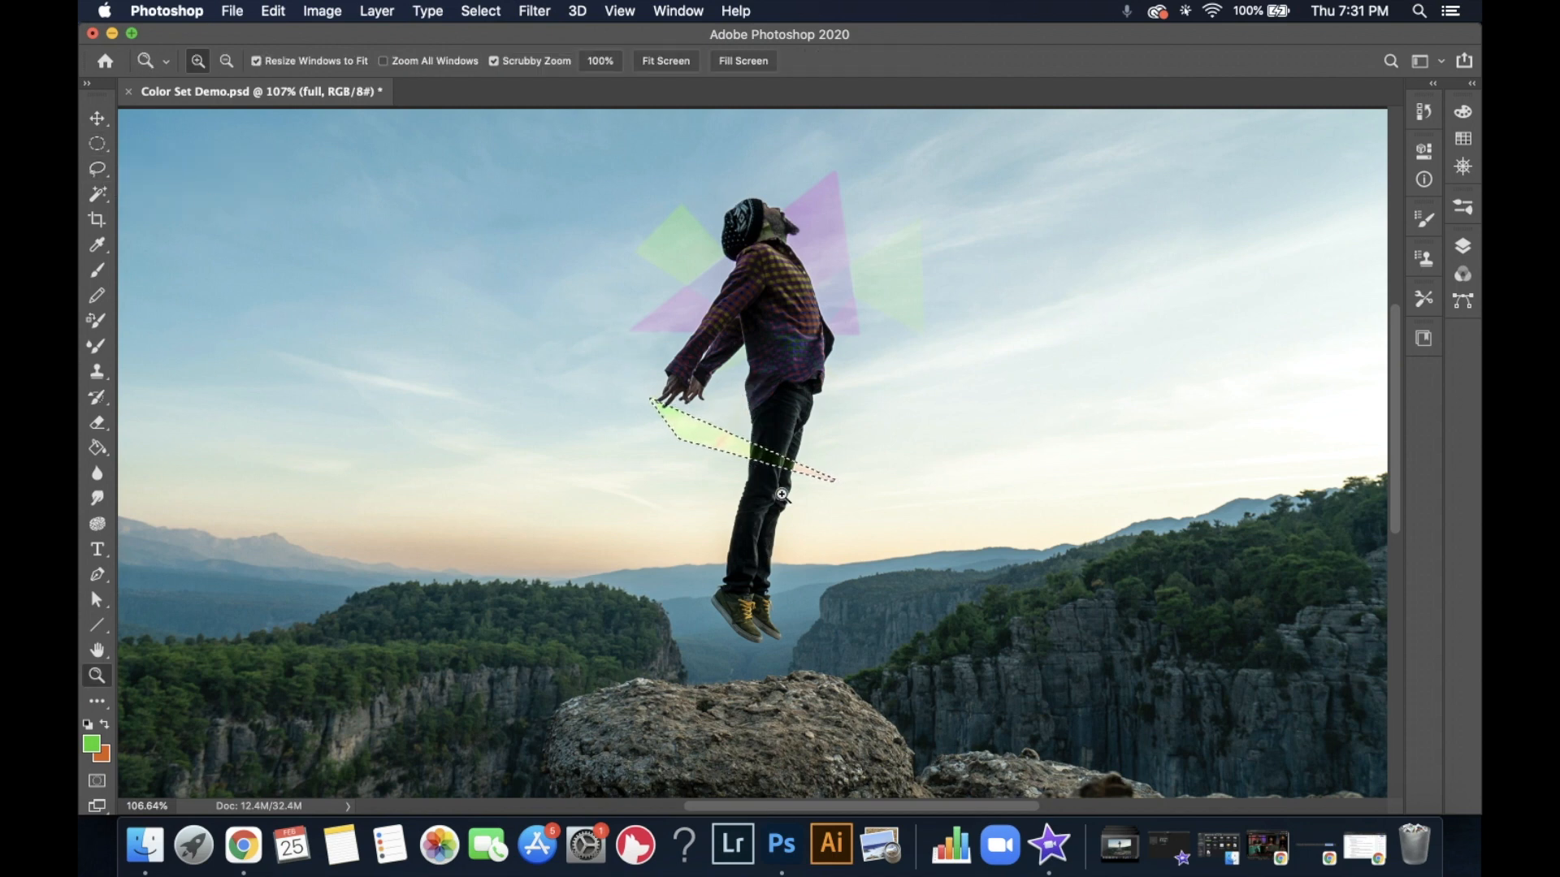
left_click_drag(737, 225, 827, 261)
left_click_drag(812, 430, 725, 339)
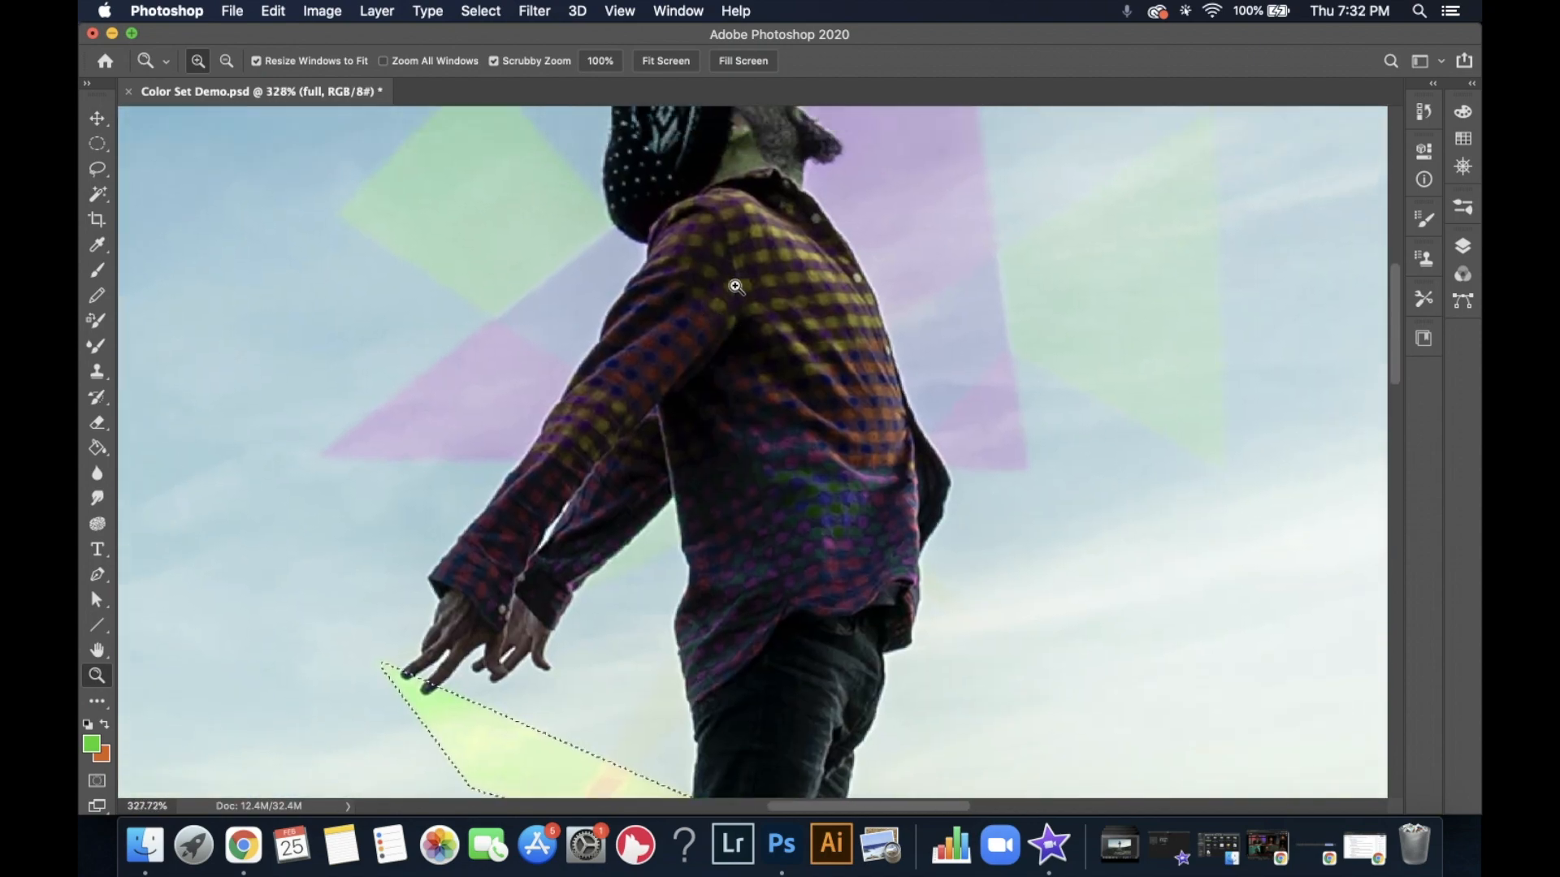
left_click(99, 167)
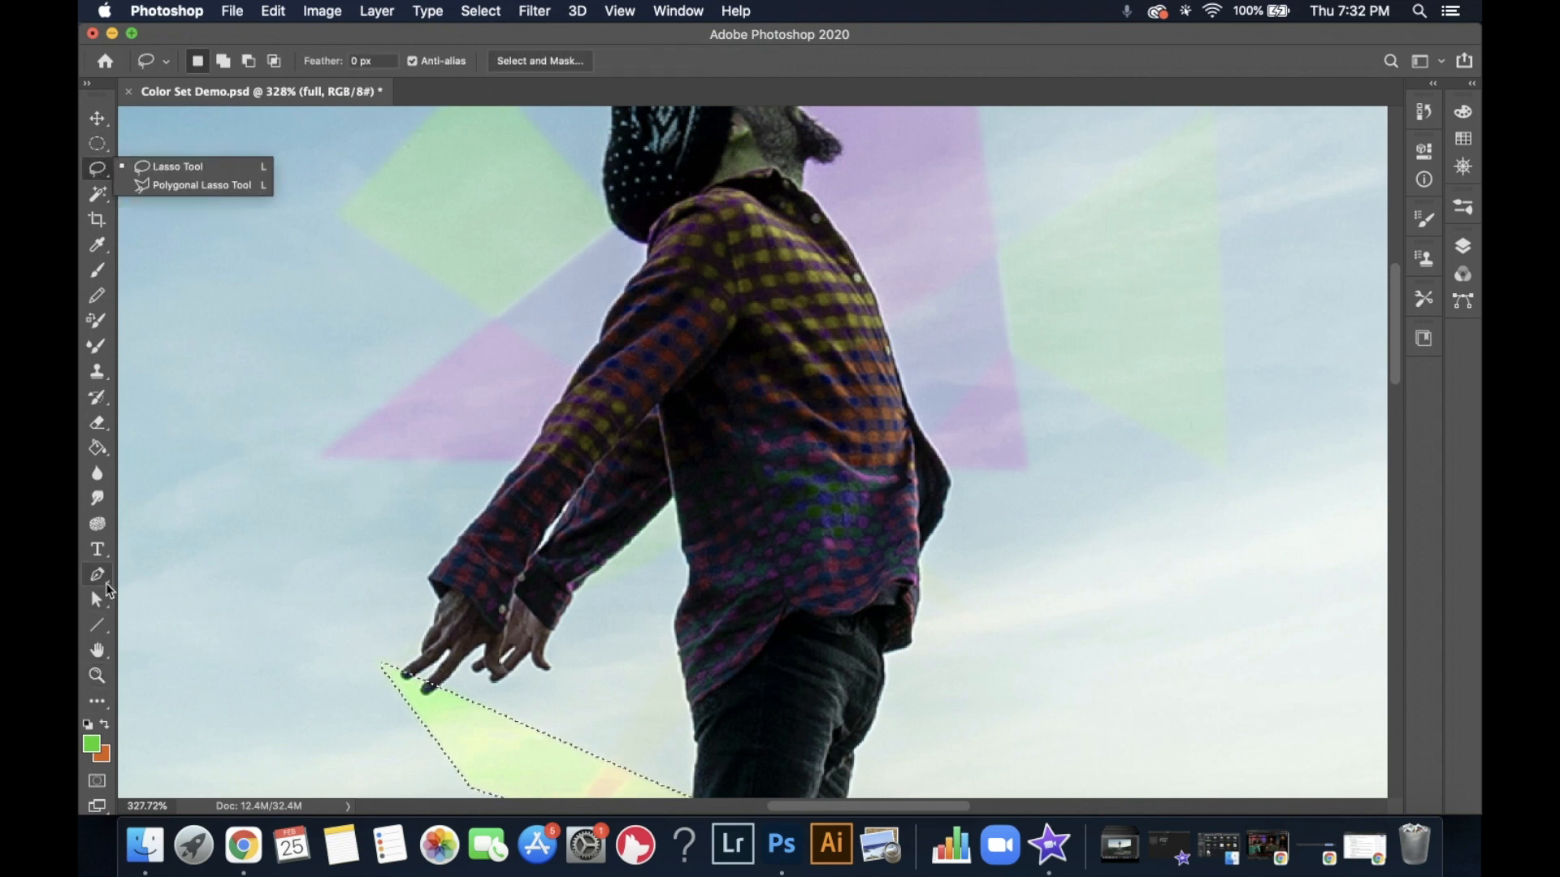
left_click(158, 169)
left_click_drag(663, 215, 680, 205)
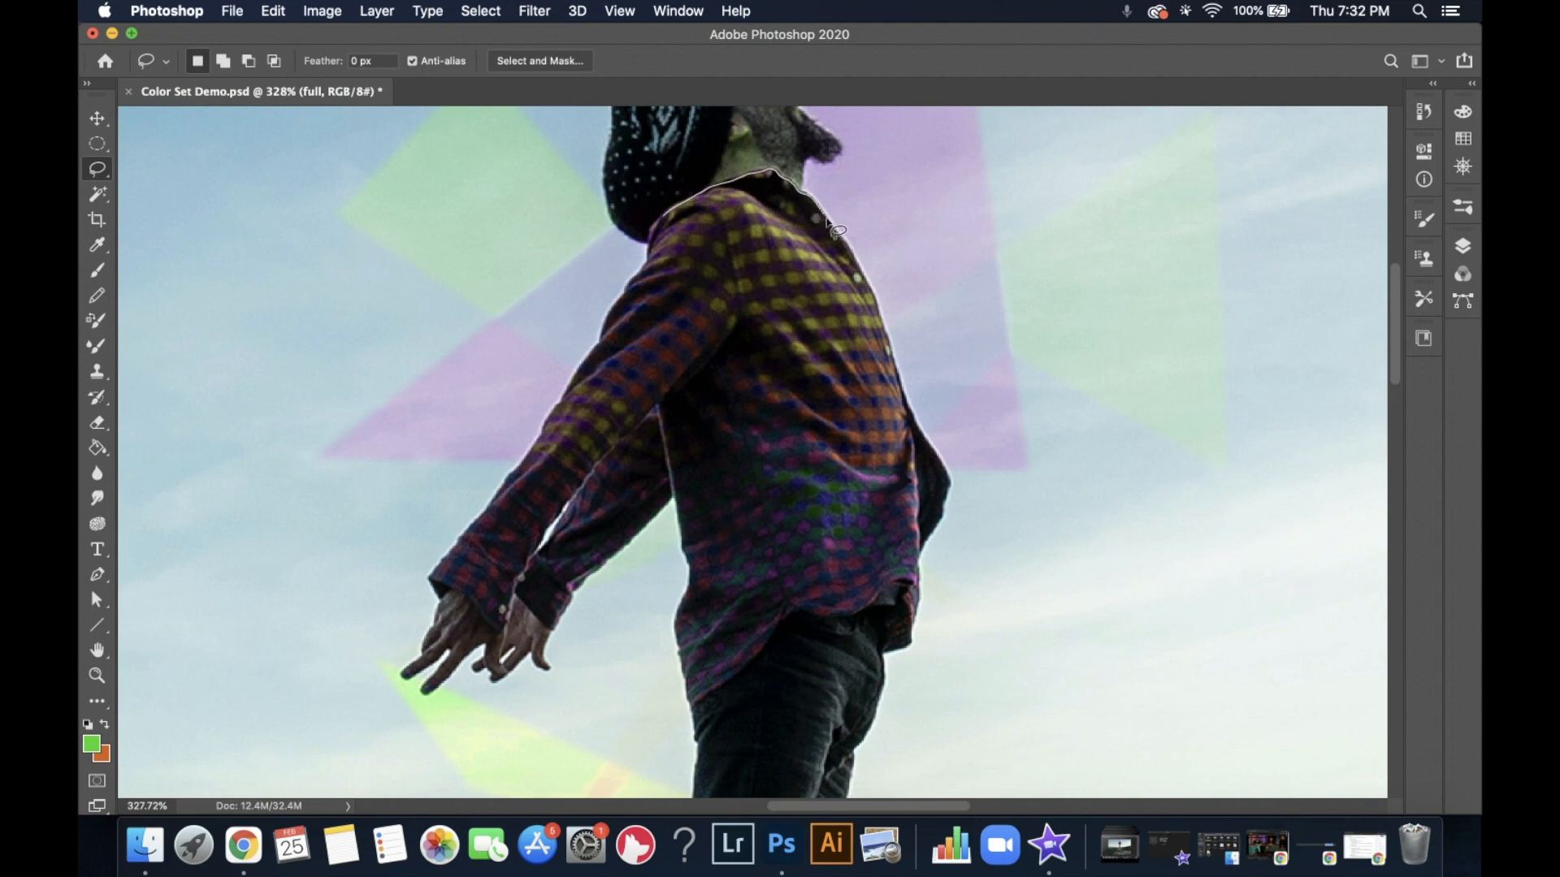
left_click_drag(848, 281, 845, 305)
Step: Add the shirt's front edge, the protruding far elbow and most of the lower torso down to the hem to the selection
key("shift")
mouse_move(880, 317)
left_mouse_down()
mouse_move(831, 347)
mouse_move(865, 351)
left_mouse_up()
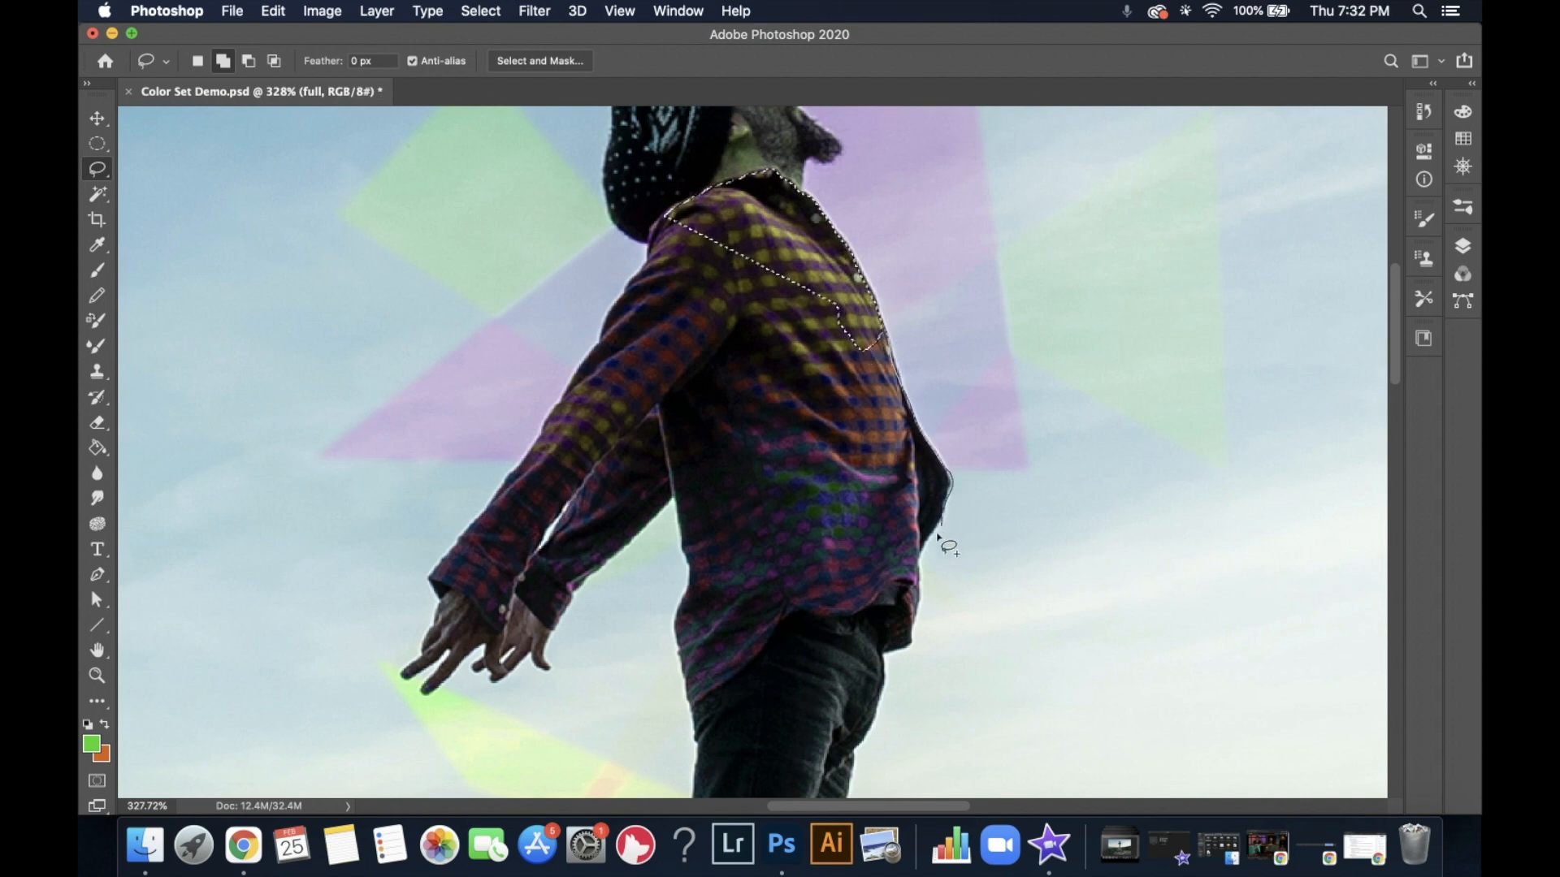
mouse_move(874, 648)
left_mouse_down()
mouse_move(849, 614)
mouse_move(792, 616)
mouse_move(735, 659)
mouse_move(746, 445)
mouse_move(845, 345)
left_mouse_up()
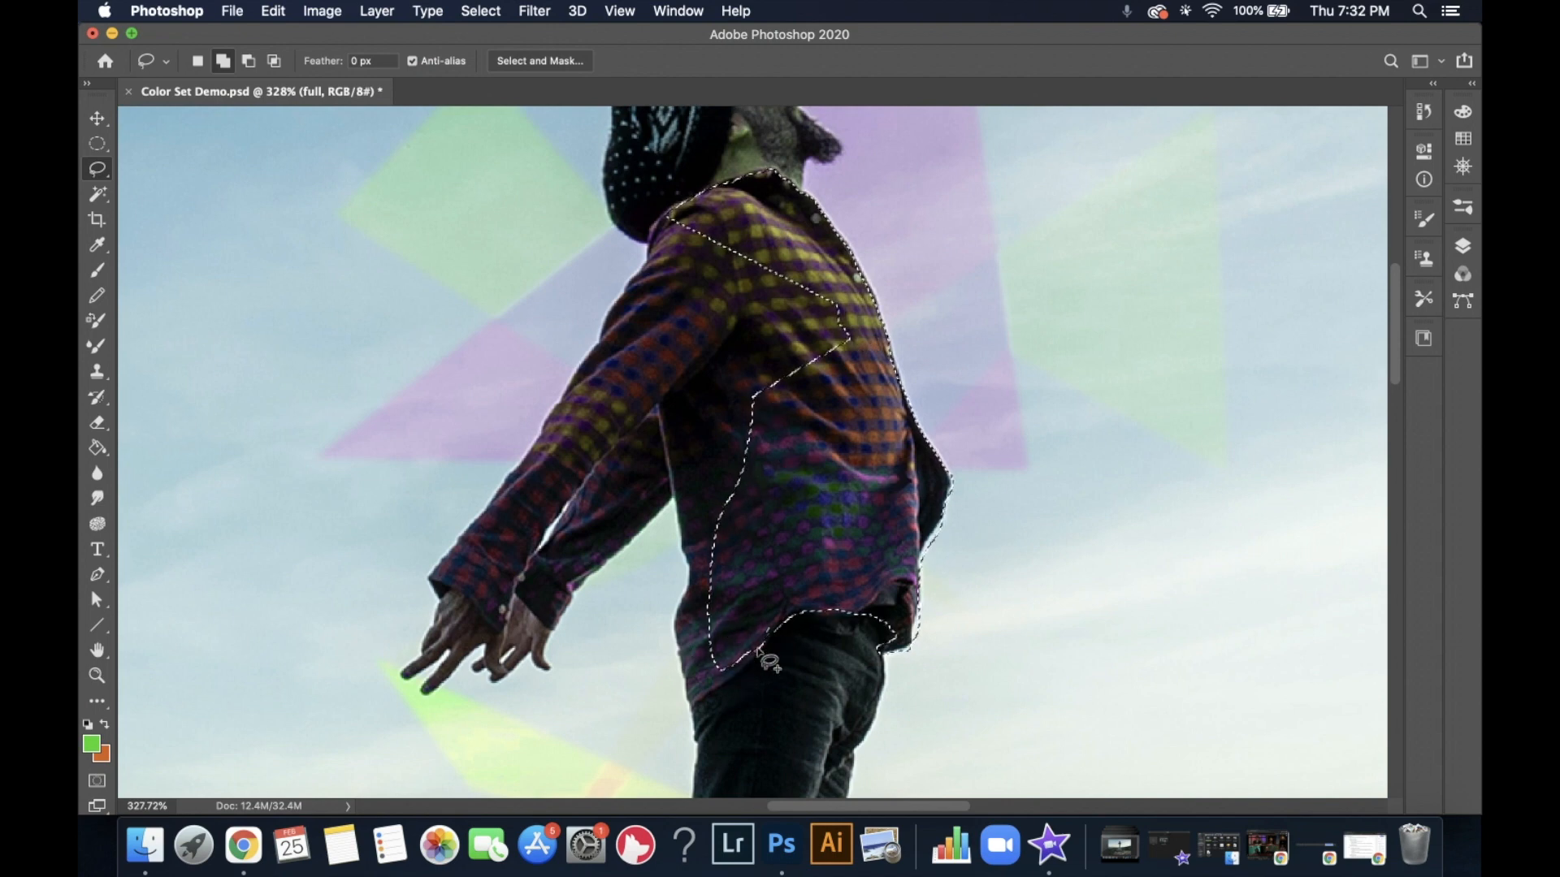
Step: Add both sleeves, the back of the shirt and the remaining gaps so the selection covers the whole shirt
mouse_move(690, 672)
left_mouse_down()
mouse_move(690, 573)
mouse_move(659, 520)
left_mouse_up()
mouse_move(553, 632)
left_mouse_down()
mouse_move(517, 590)
mouse_move(492, 624)
mouse_move(457, 585)
mouse_move(440, 598)
mouse_move(430, 573)
mouse_move(528, 465)
mouse_move(675, 506)
mouse_move(632, 547)
mouse_move(679, 437)
mouse_move(573, 487)
left_mouse_up()
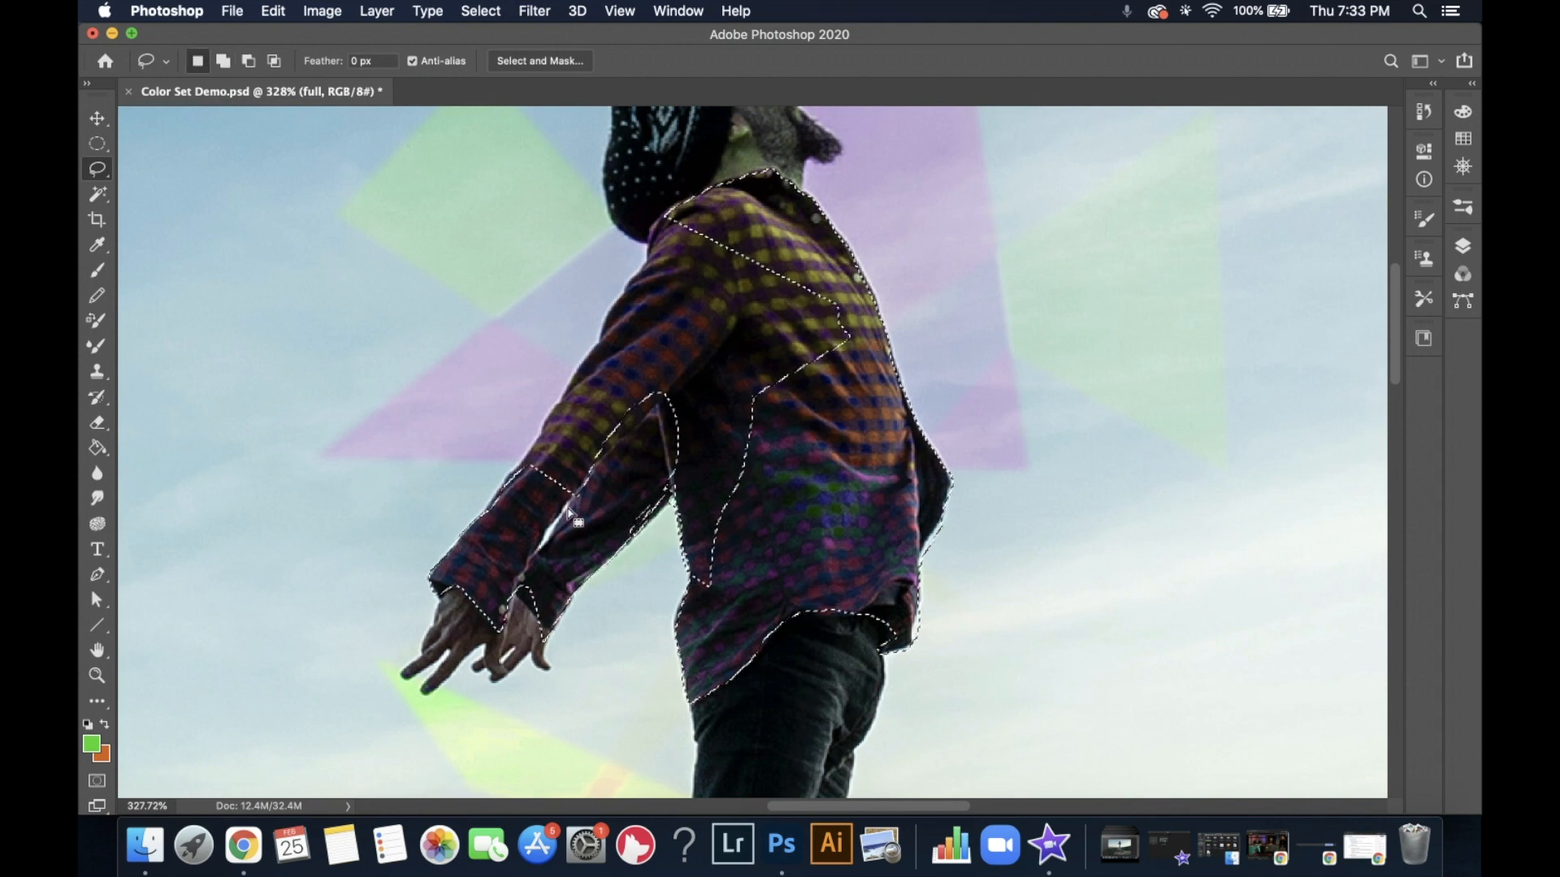
mouse_move(537, 548)
left_mouse_down()
mouse_move(562, 514)
mouse_move(530, 452)
mouse_move(498, 496)
mouse_move(654, 234)
mouse_move(730, 210)
mouse_move(817, 266)
mouse_move(840, 441)
mouse_move(752, 578)
mouse_move(697, 569)
left_mouse_up()
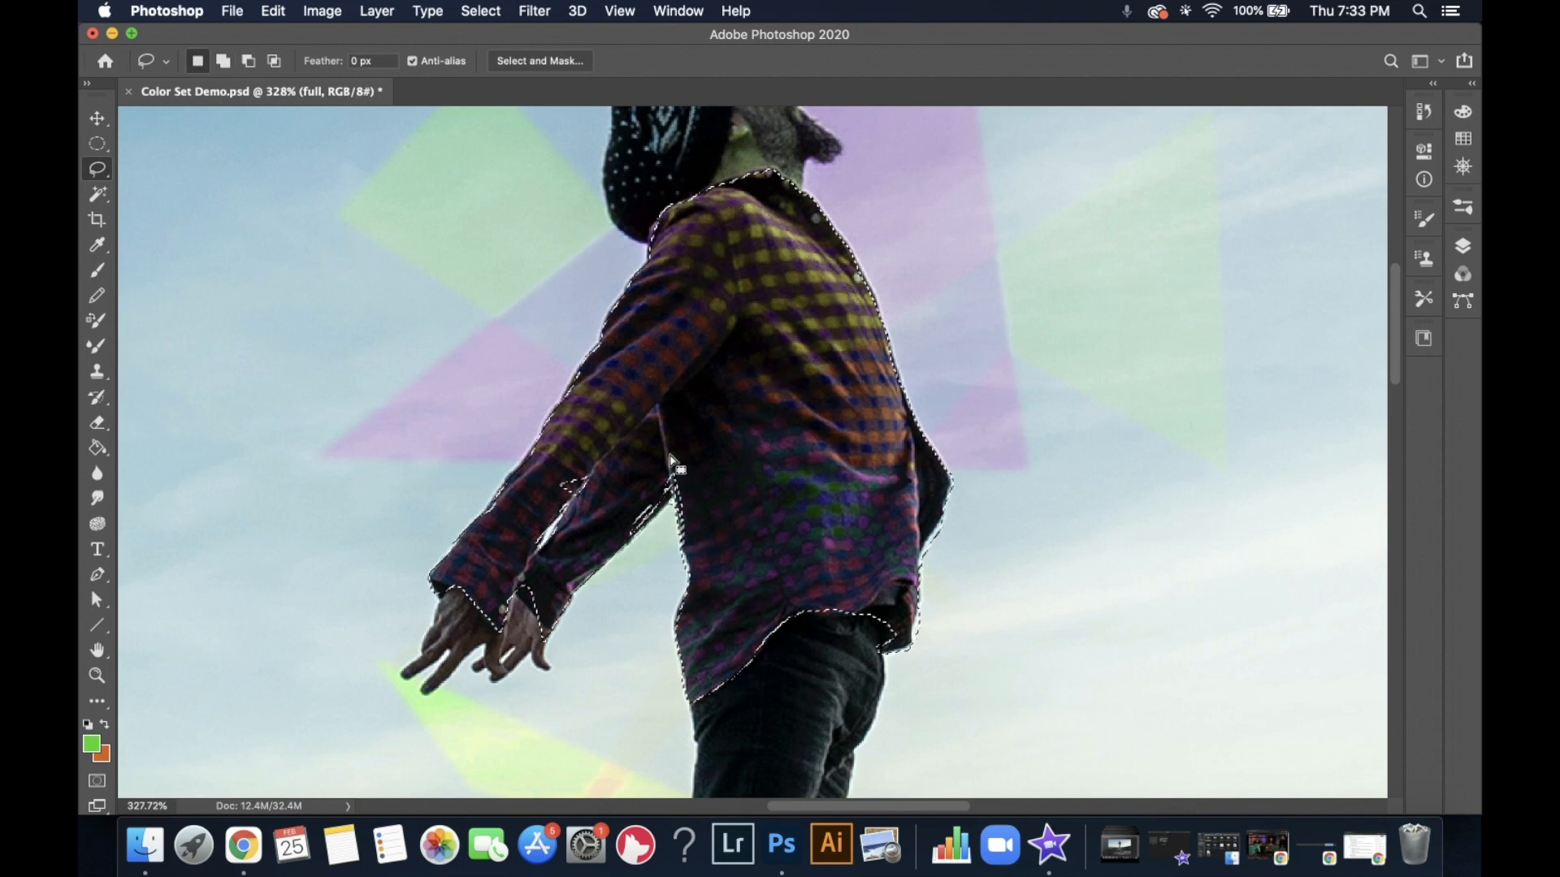
left_click_drag(605, 494, 608, 496)
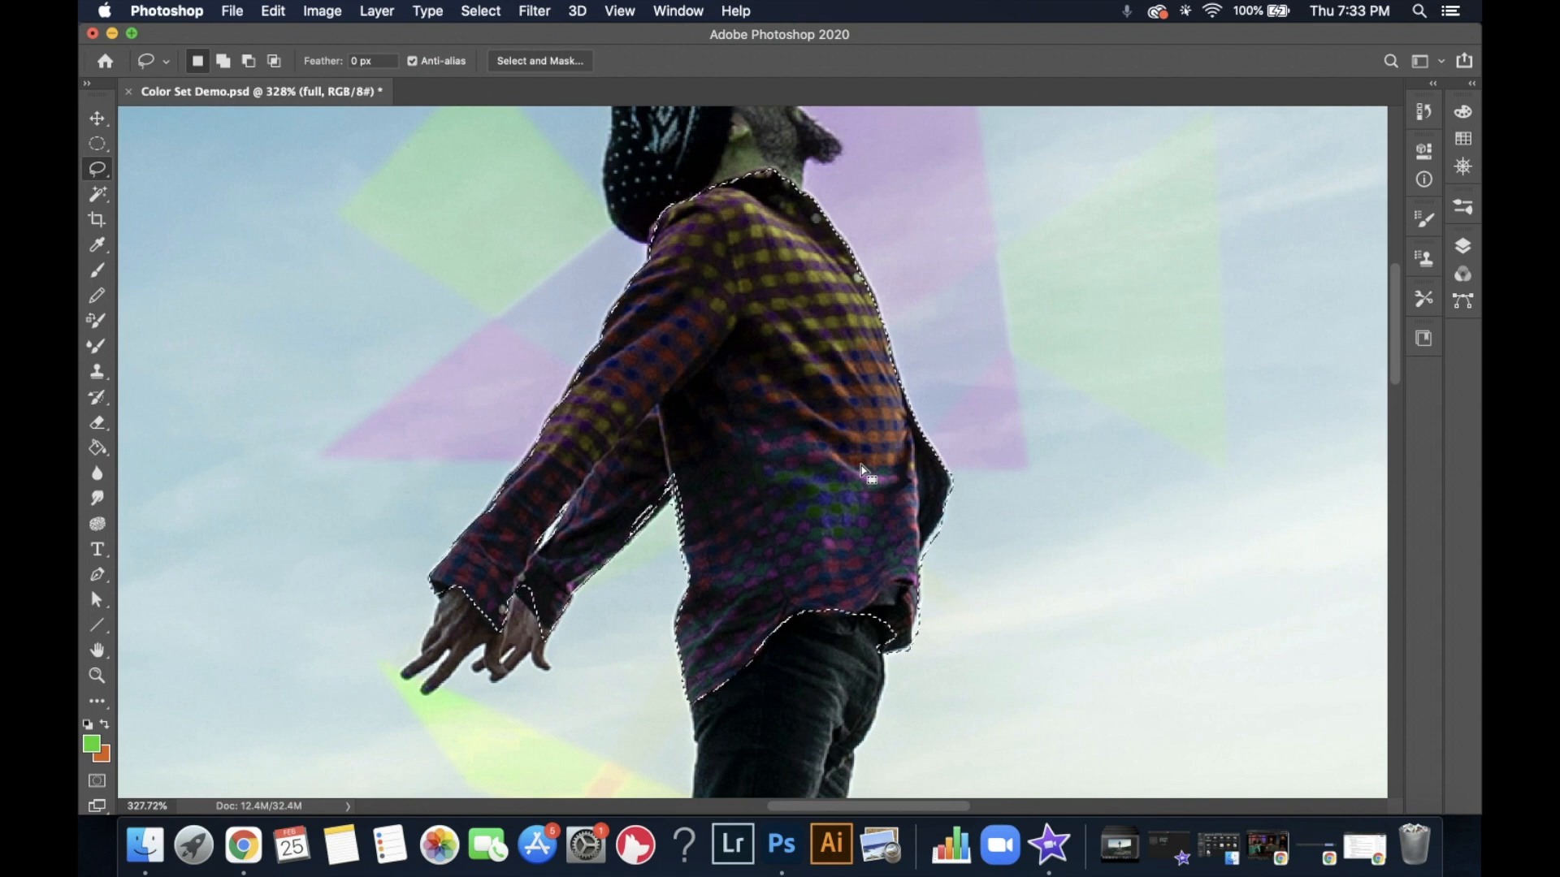
Step: Recolor the selected shirt with a midtones Color Balance of -68 cyan/red, +13 magenta/green and +35 yellow/blue
left_click(319, 11)
mouse_move(390, 64)
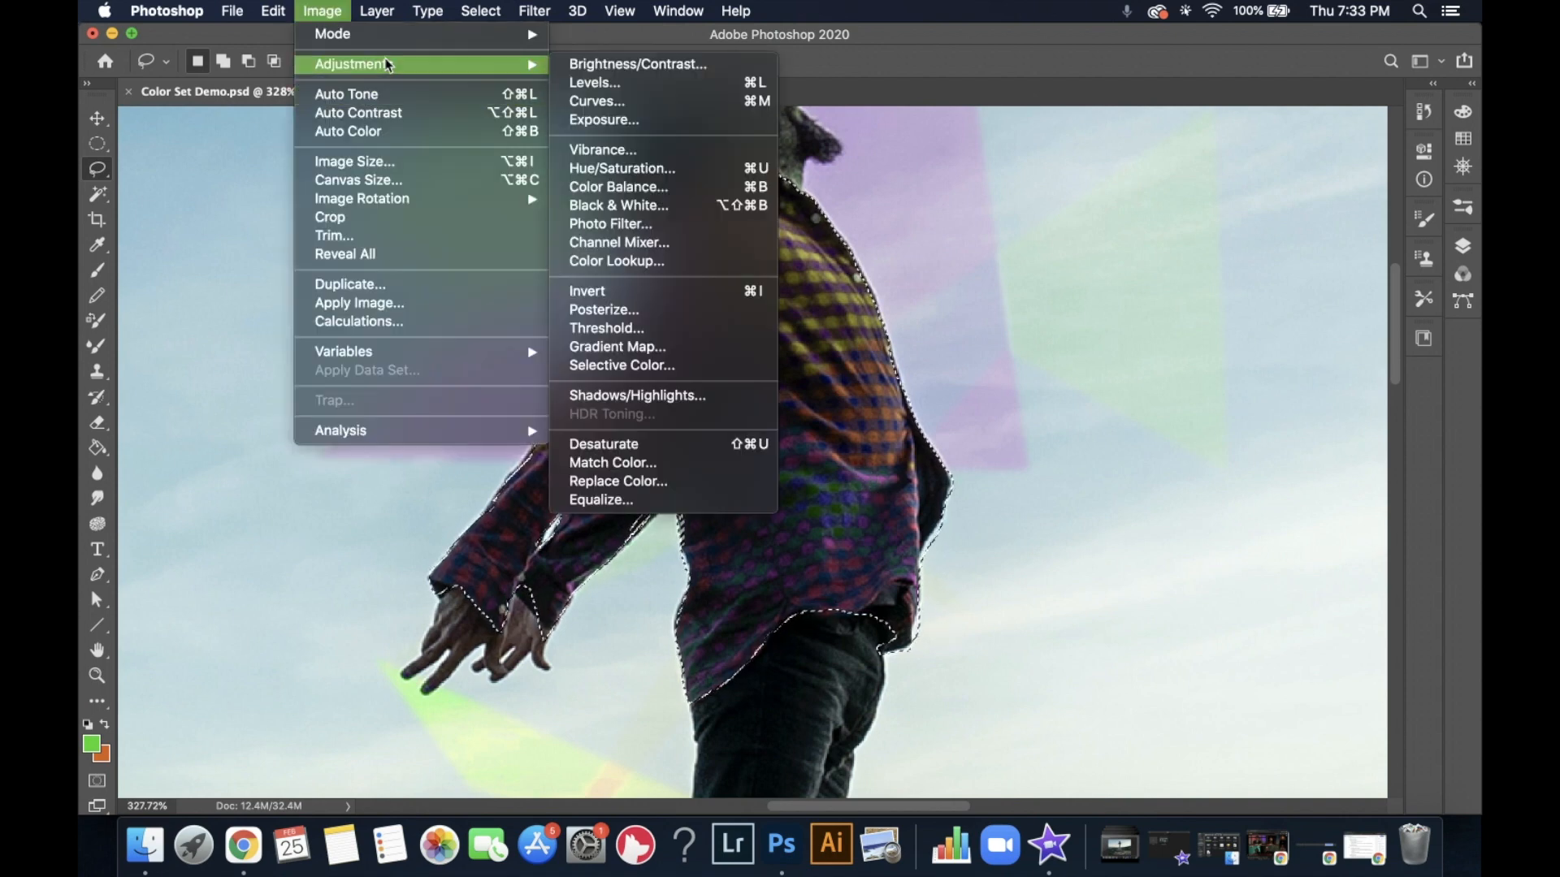
left_click(632, 186)
left_click_drag(342, 345, 310, 370)
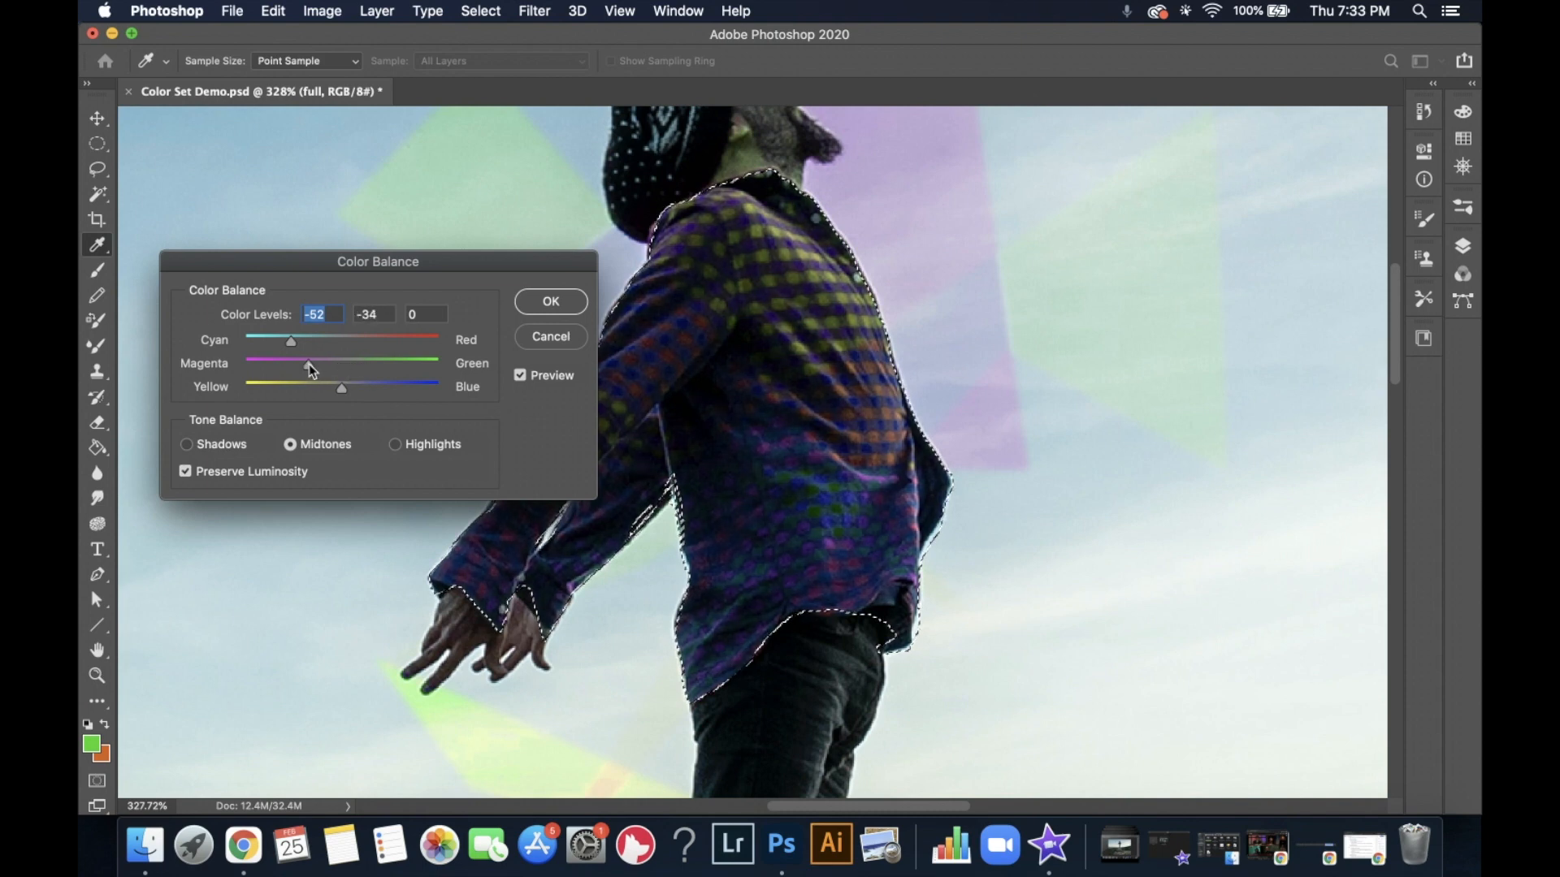
left_click(331, 367)
left_click_drag(342, 395, 373, 386)
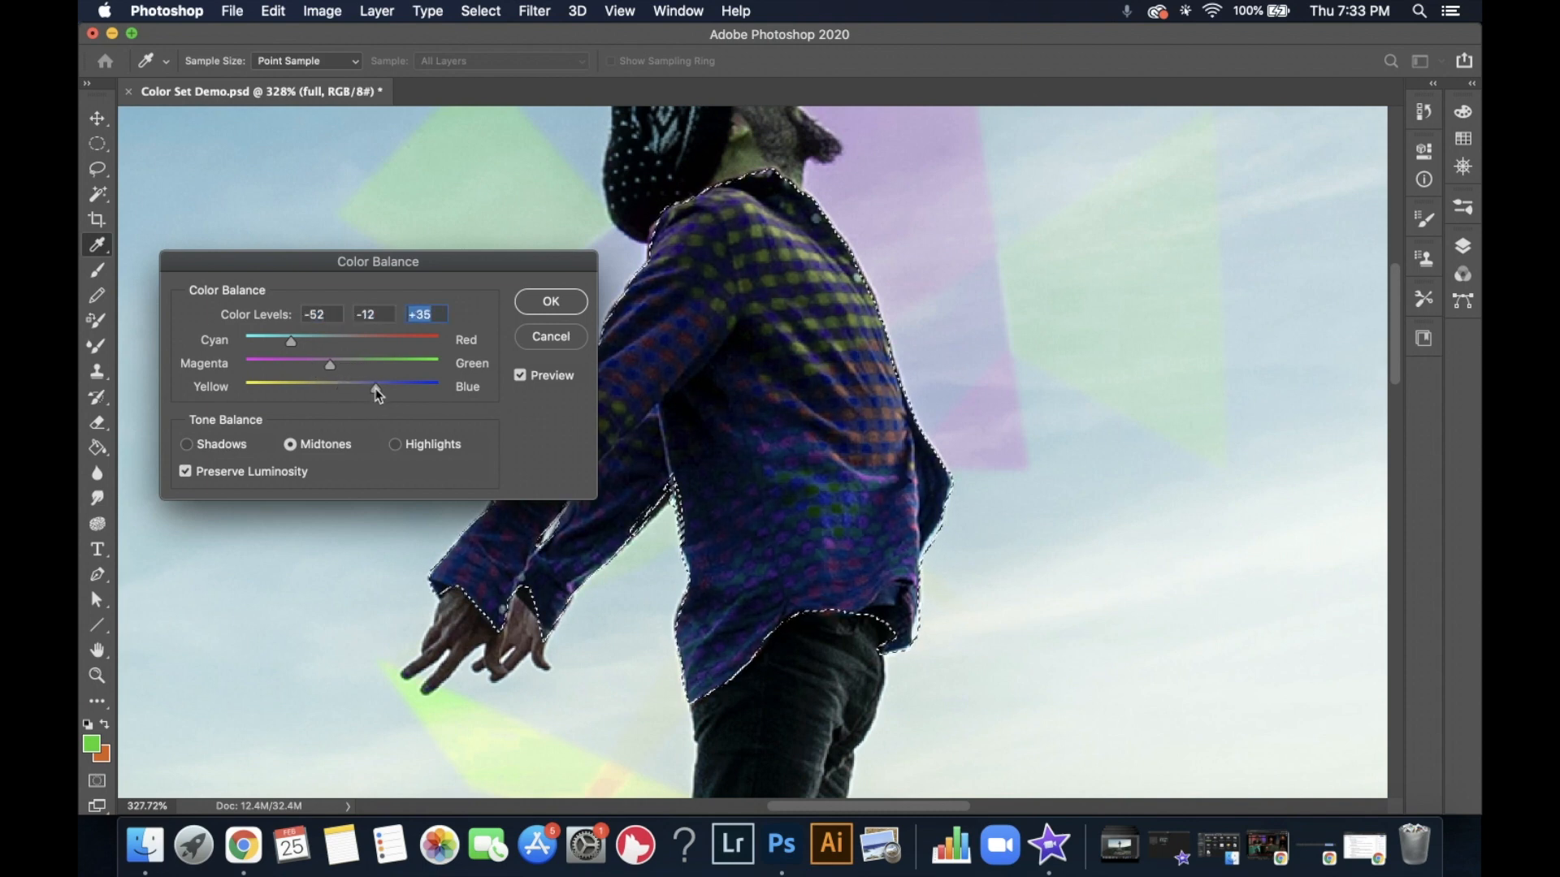
left_click(277, 345)
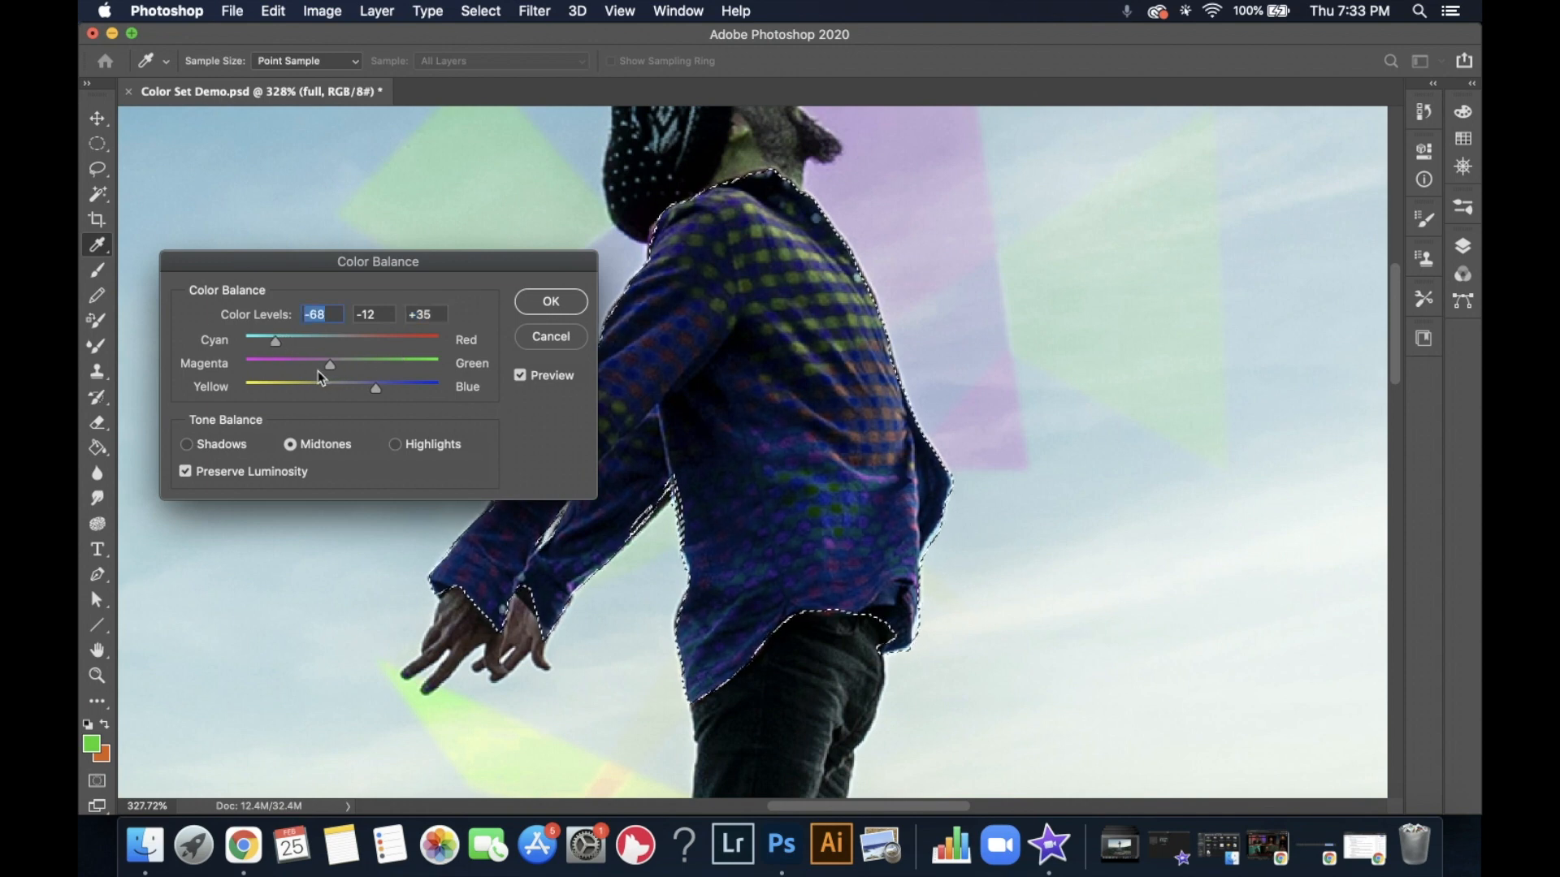
left_click_drag(318, 372, 352, 364)
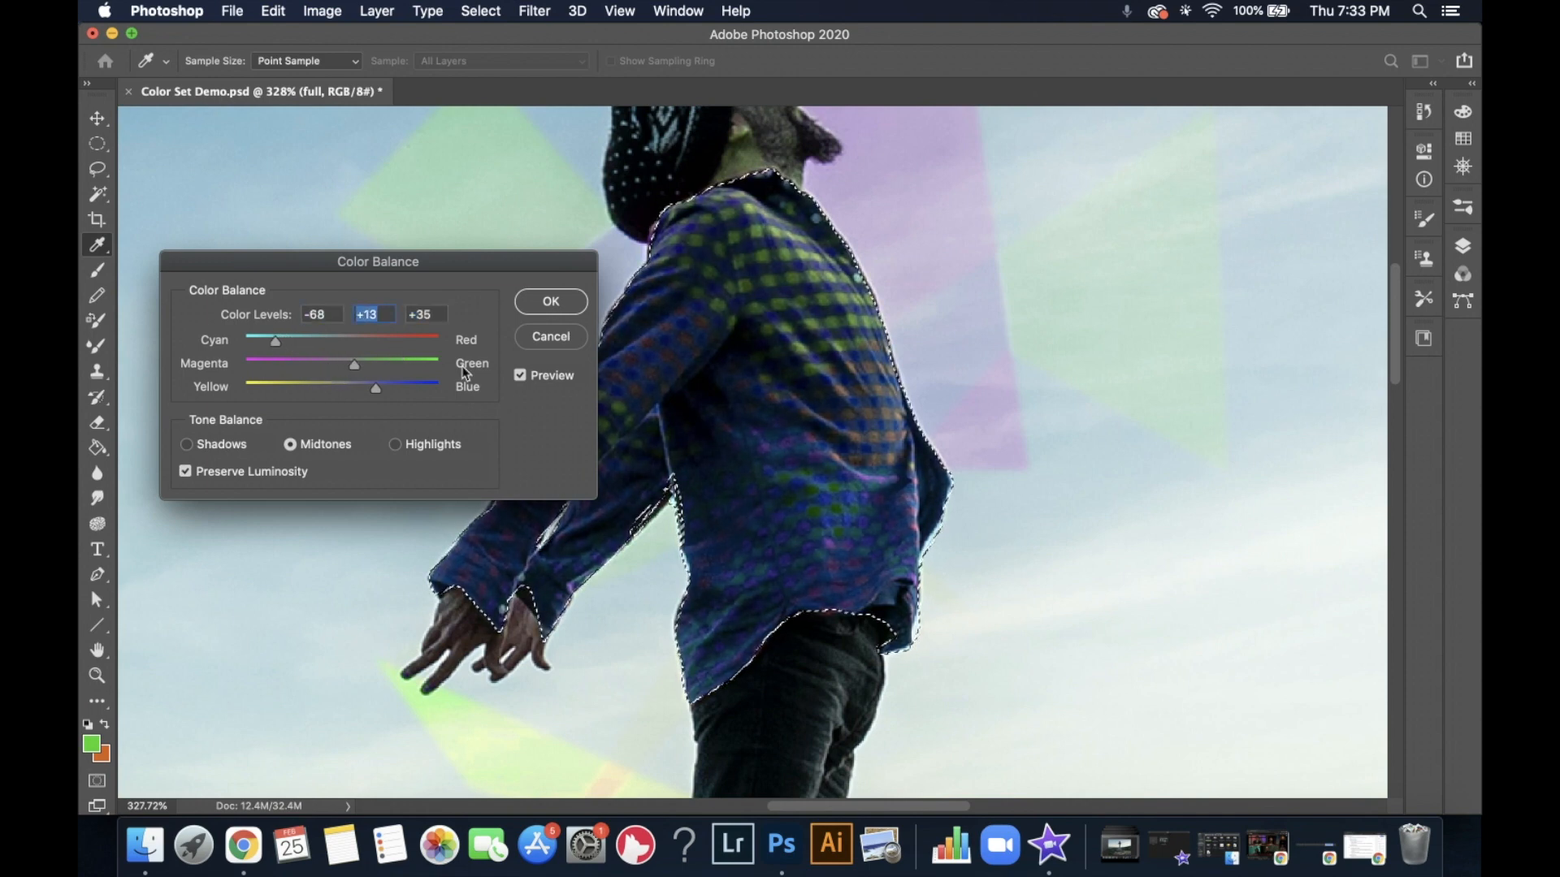
left_click(550, 301)
Step: Clear the selection around the recolored shirt
key("l")
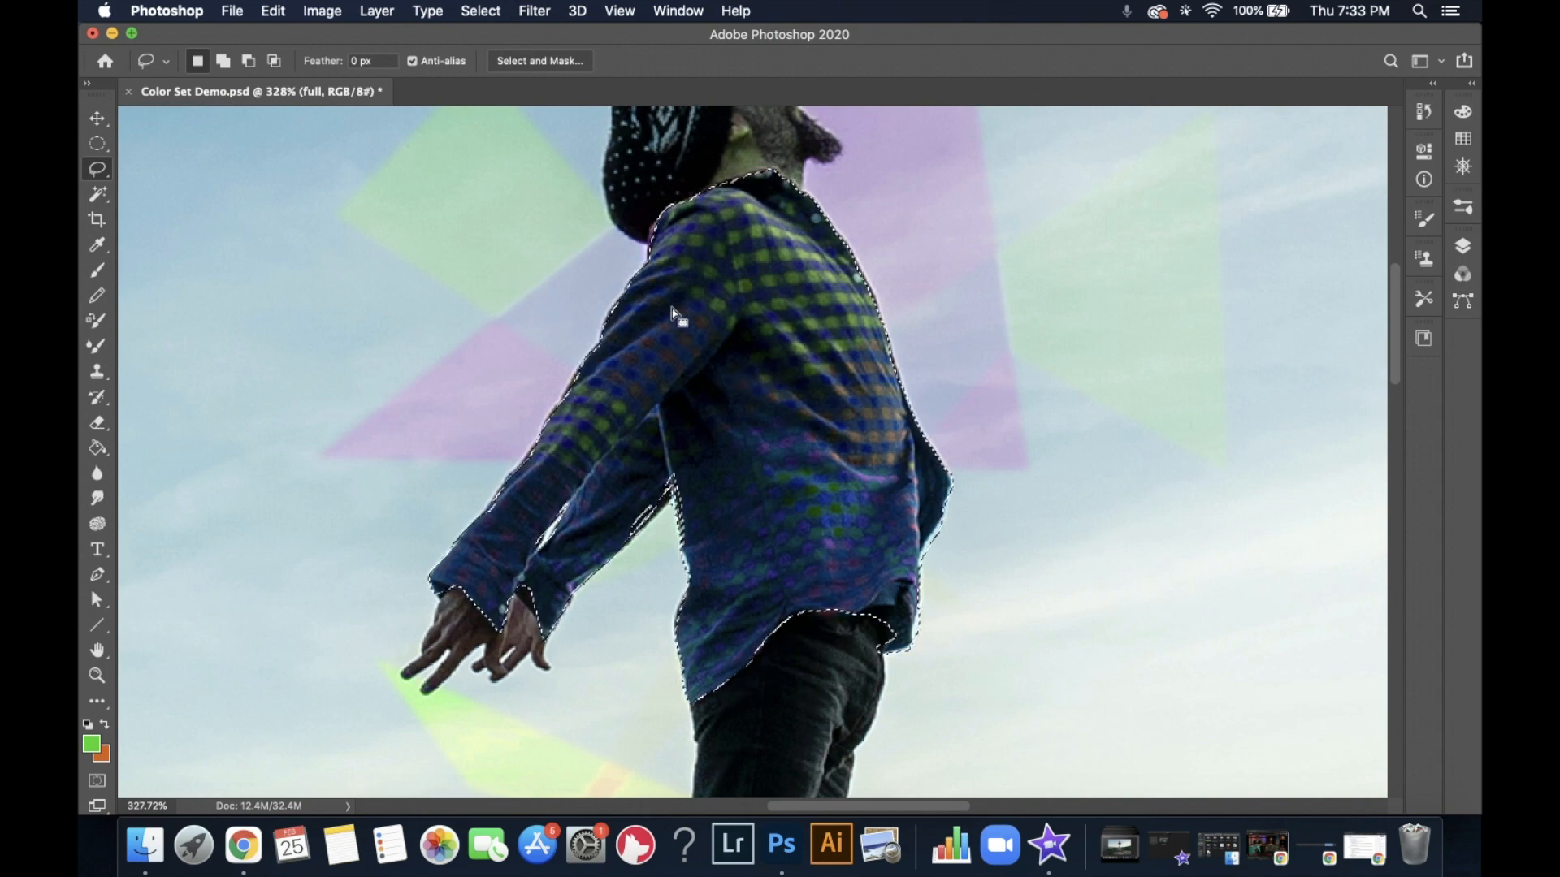
key("super+d")
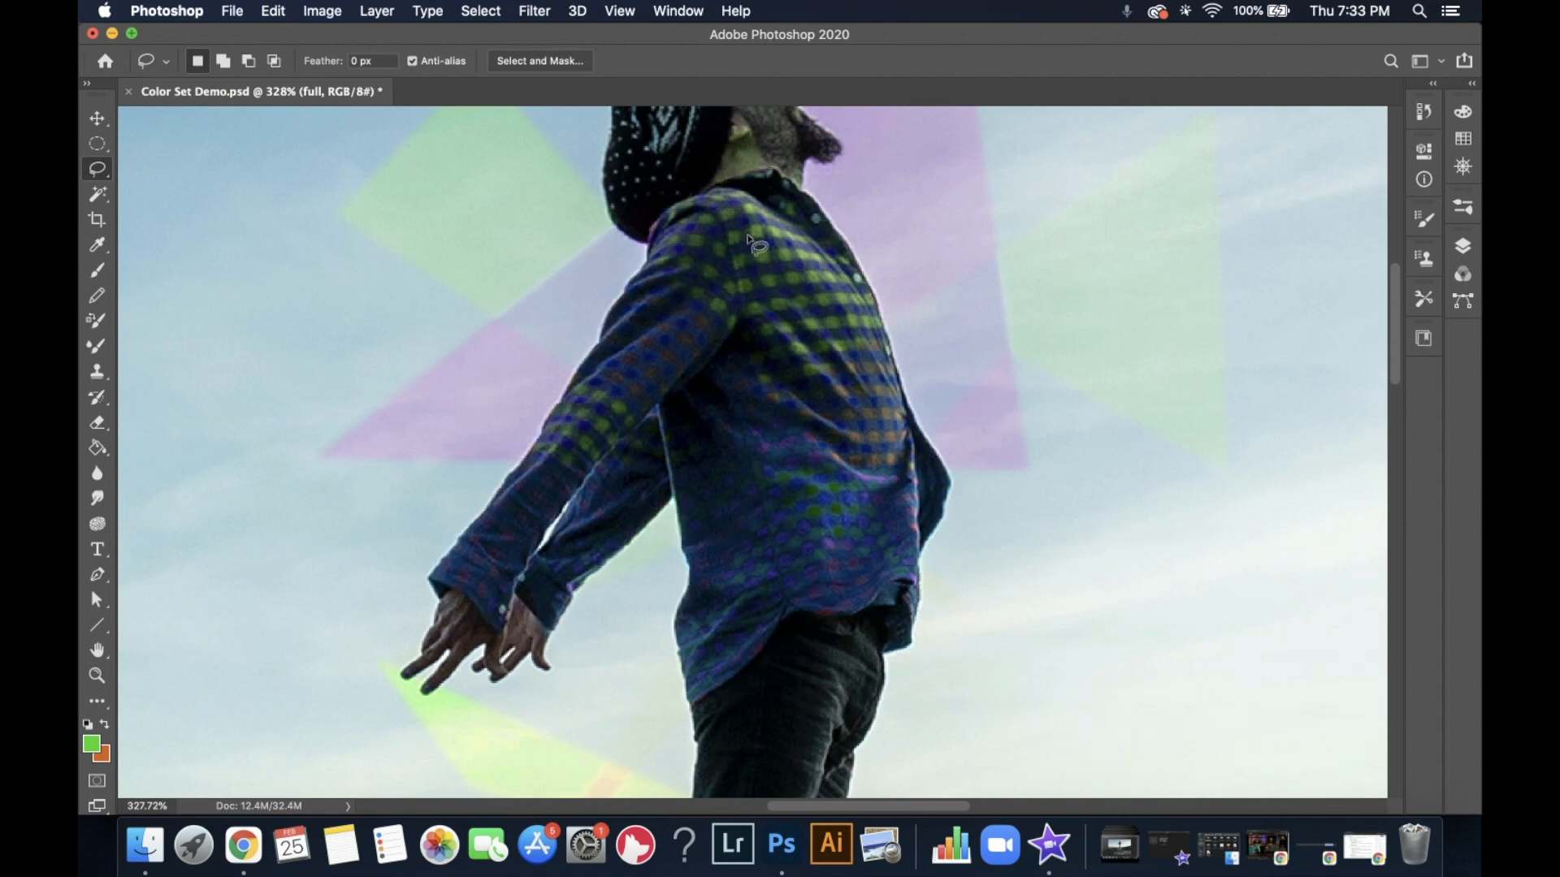
key("z")
left_click_drag(934, 459, 792, 337)
key("space")
mouse_move(848, 397)
left_mouse_down()
mouse_move(856, 411)
mouse_move(842, 412)
left_mouse_up()
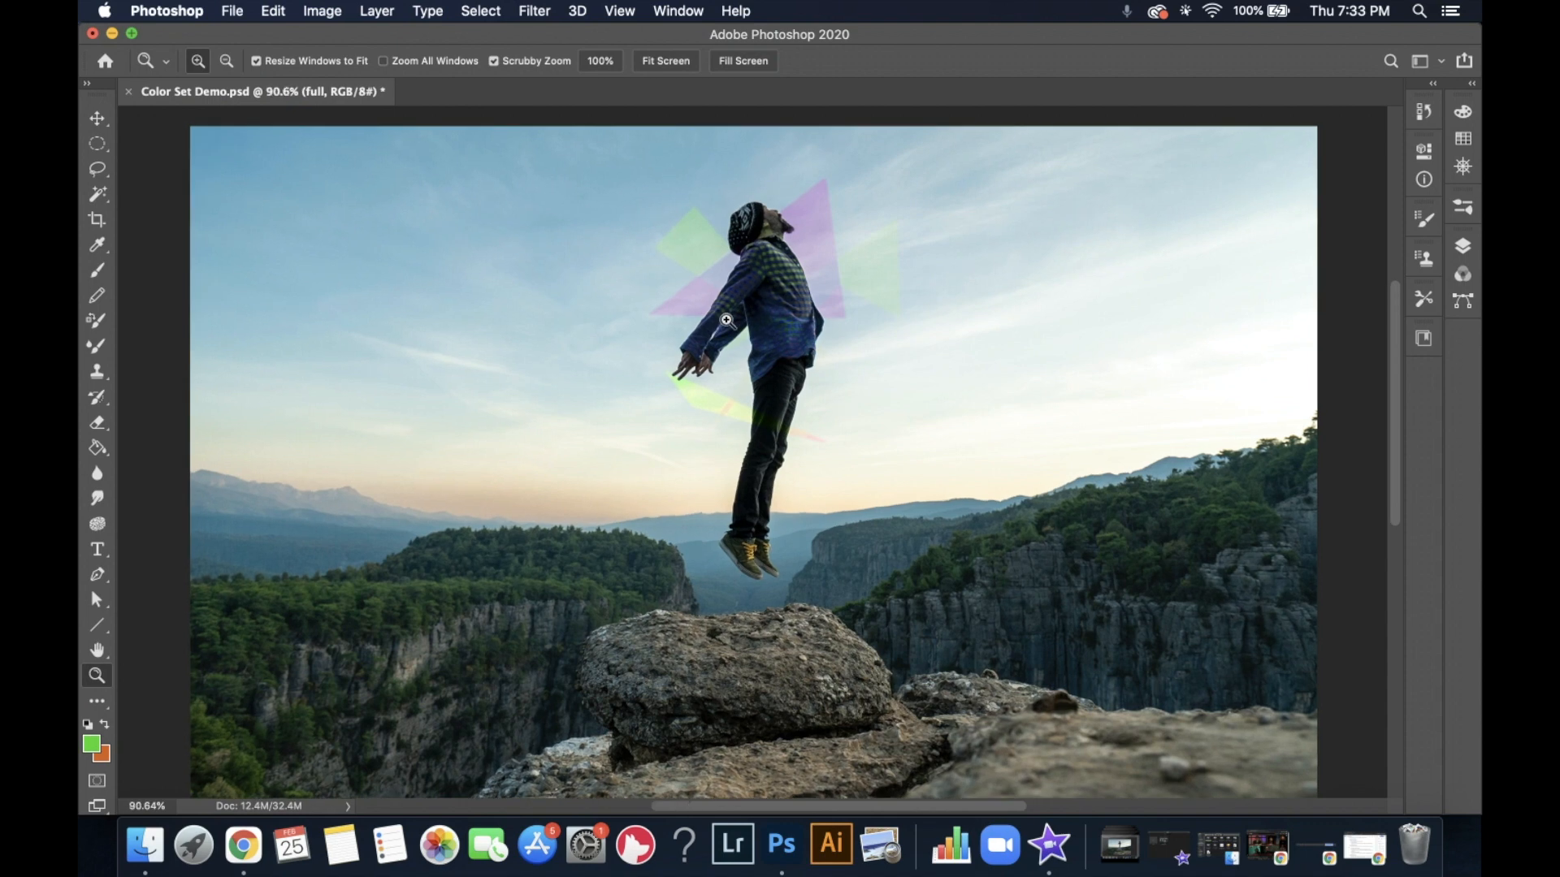